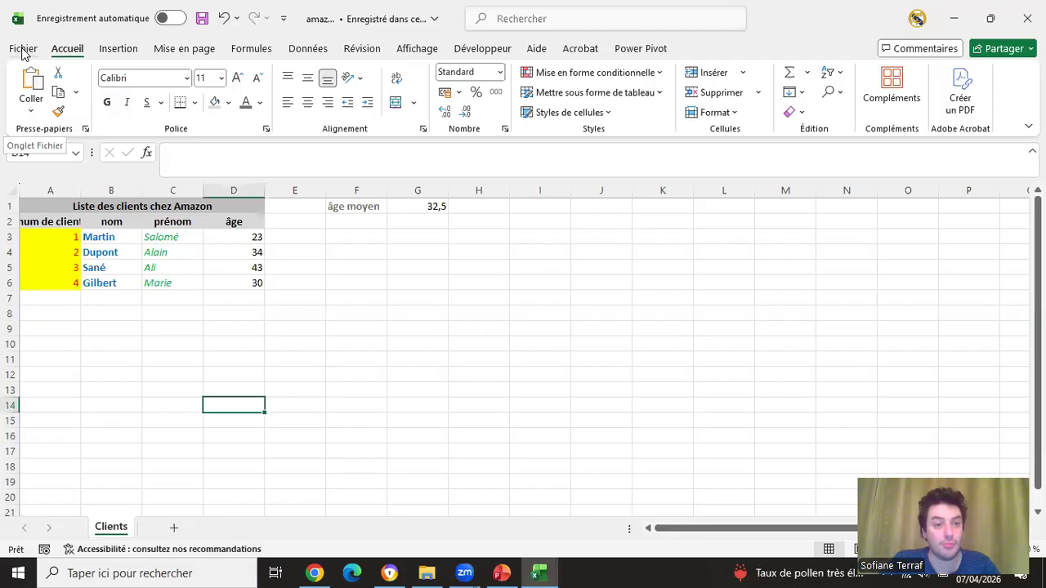
# Create a new blank workbook
pyautogui.click(23, 51)
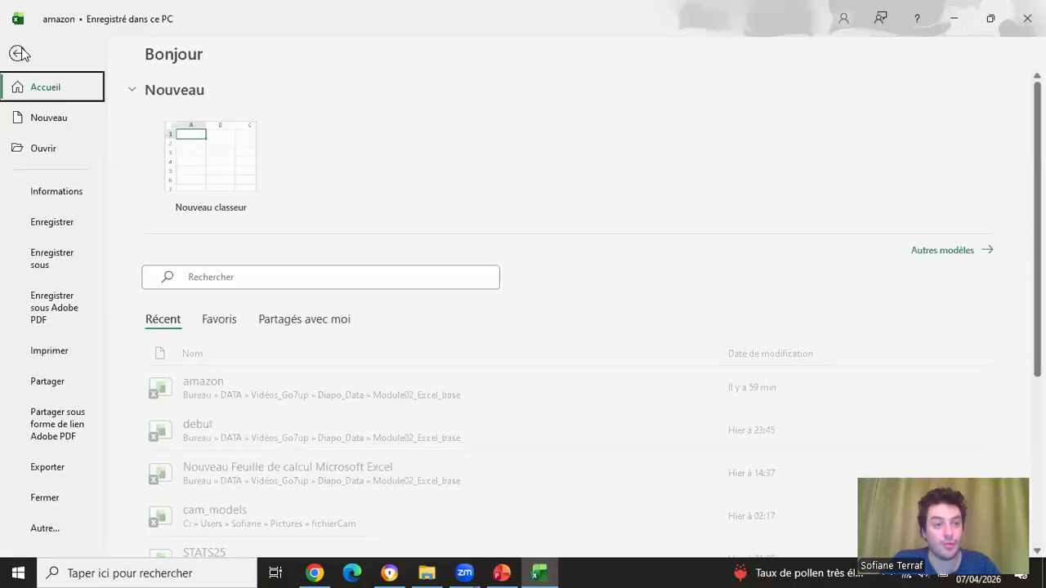
pyautogui.click(22, 52)
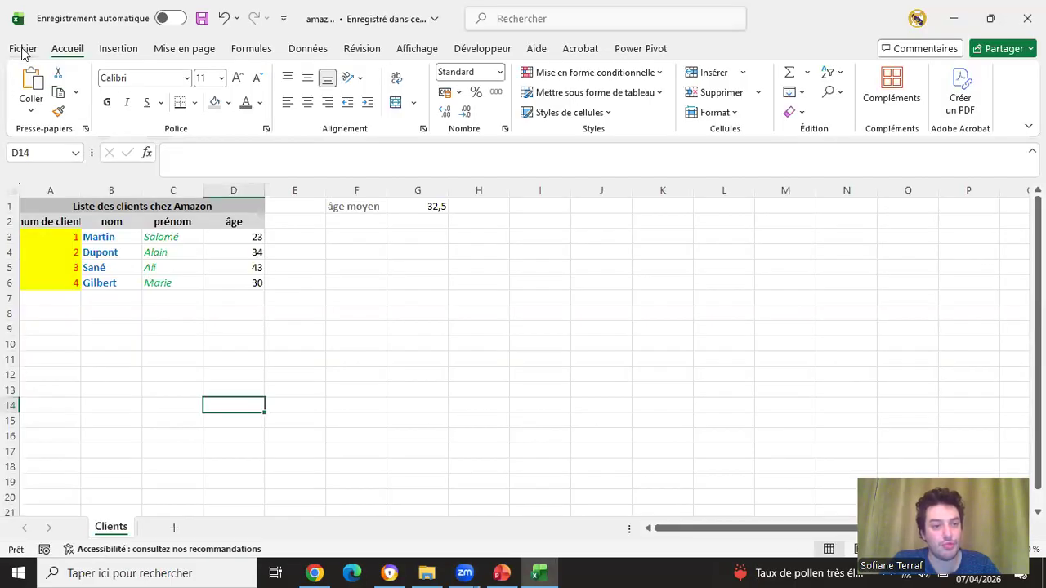
pyautogui.click(23, 51)
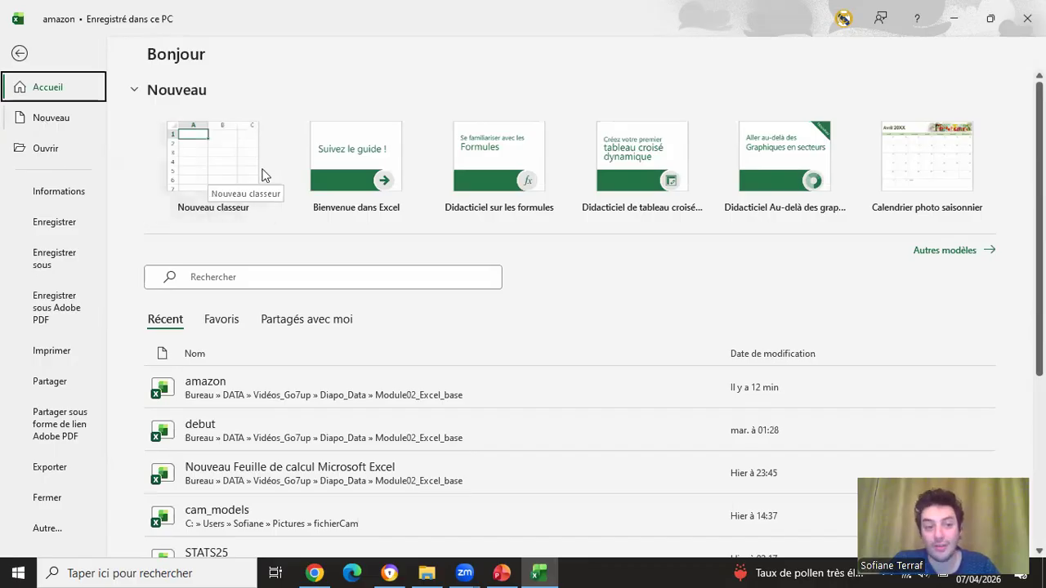
pyautogui.click(201, 145)
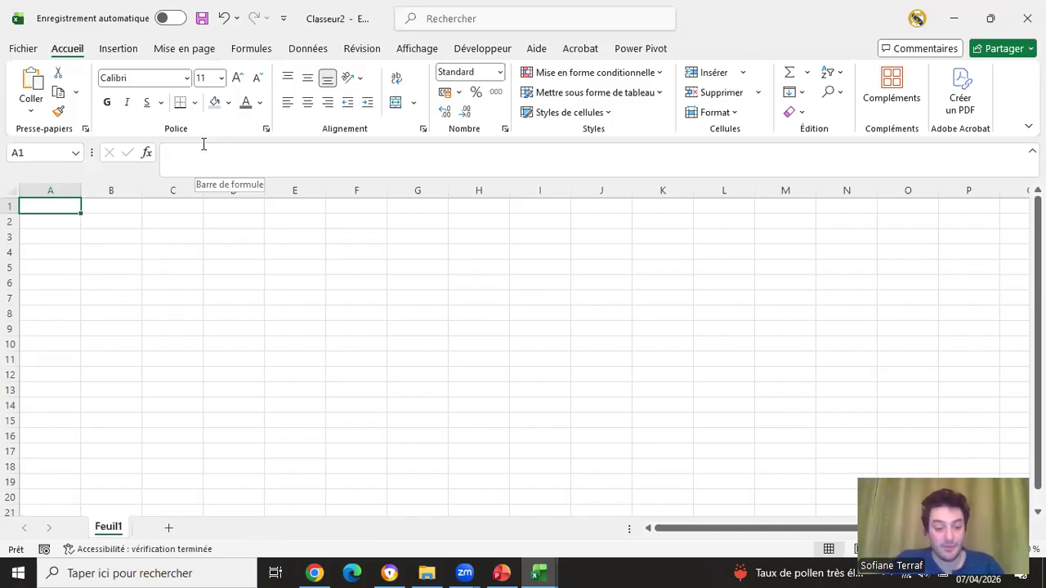
pyautogui.write('N')
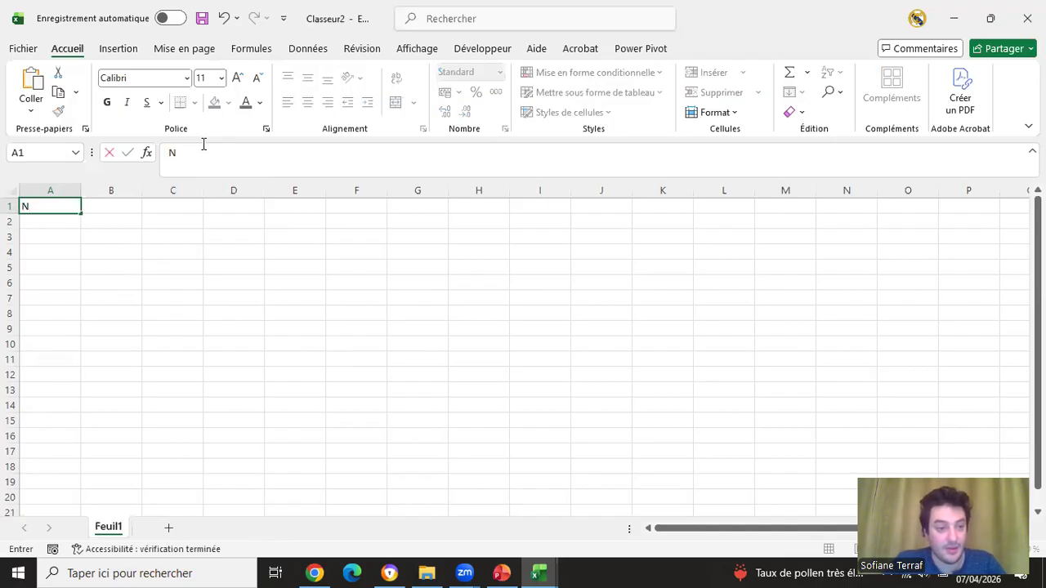
pyautogui.write('om des c')
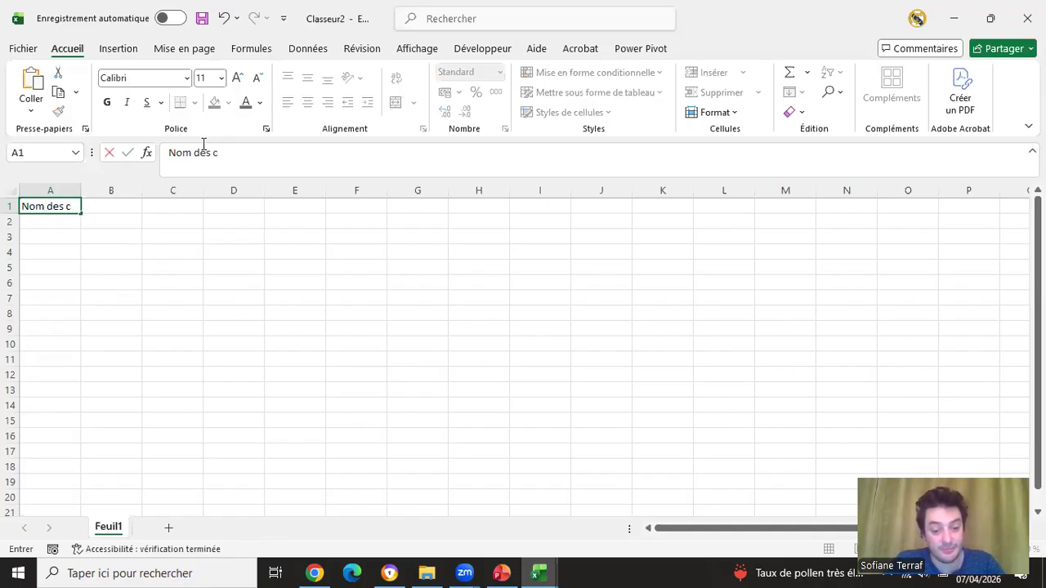
pyautogui.press('BackSpace')
pyautogui.press('BackSpace')
pyautogui.press('BackSpace')
pyautogui.press('BackSpace')
pyautogui.press('BackSpace')
pyautogui.press('BackSpace')
pyautogui.press('BackSpace')
pyautogui.press('BackSpace')
pyautogui.press('BackSpace')
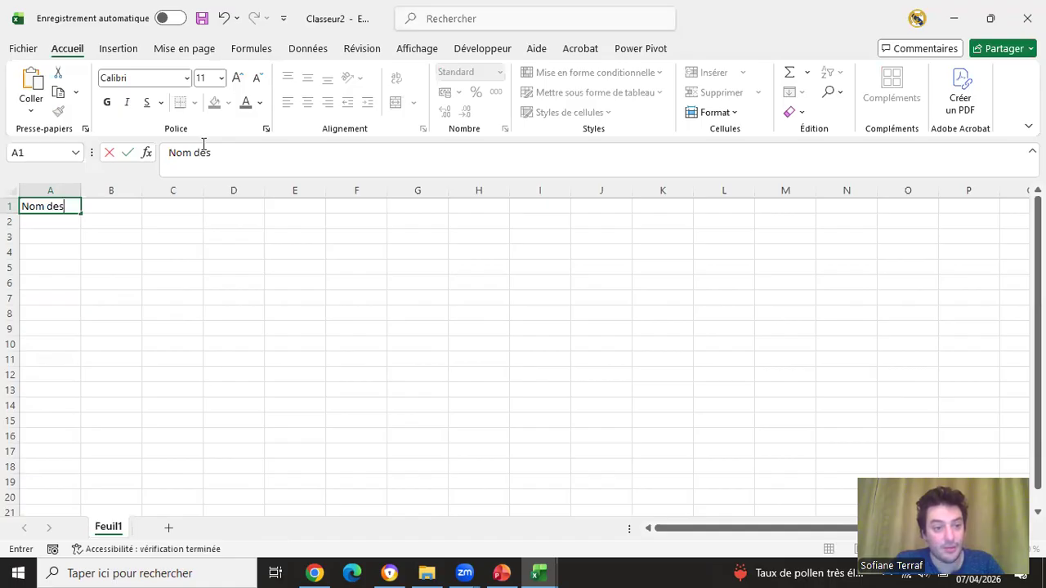
# Enter the title "Listes des courses" in cell A1
pyautogui.write('Lis')
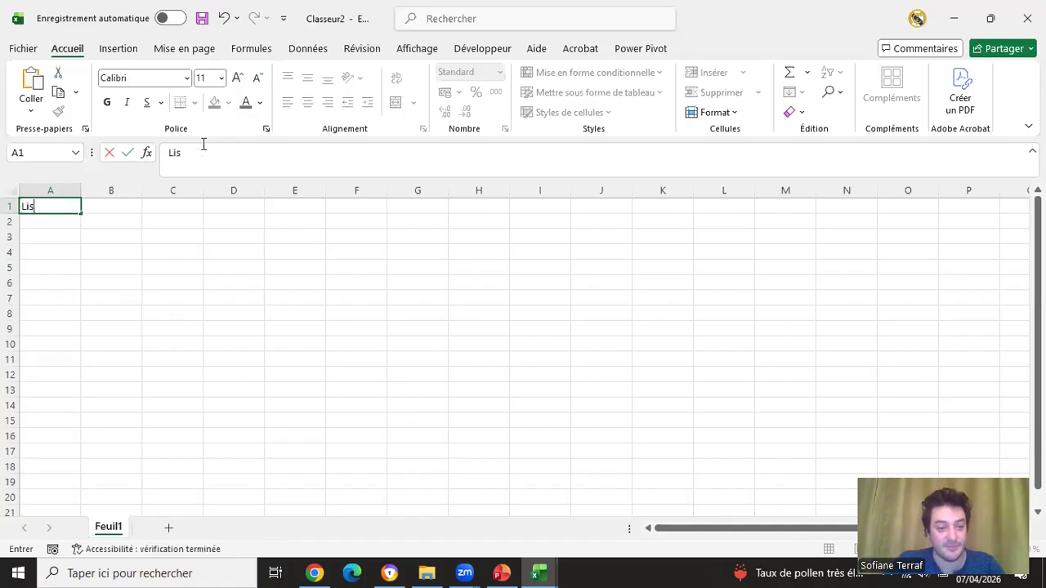
pyautogui.write('tes des courses')
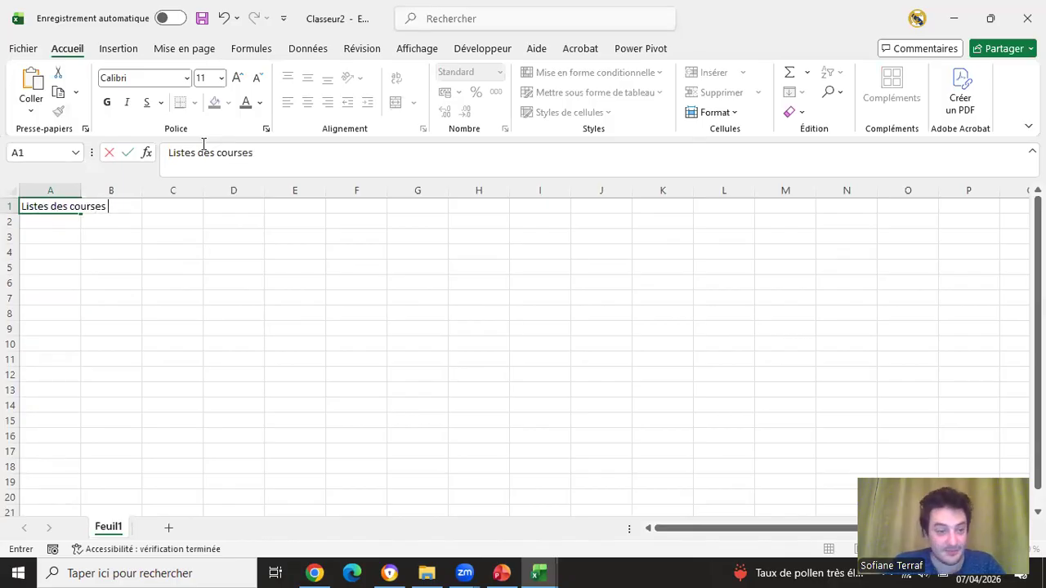
pyautogui.press('Return')
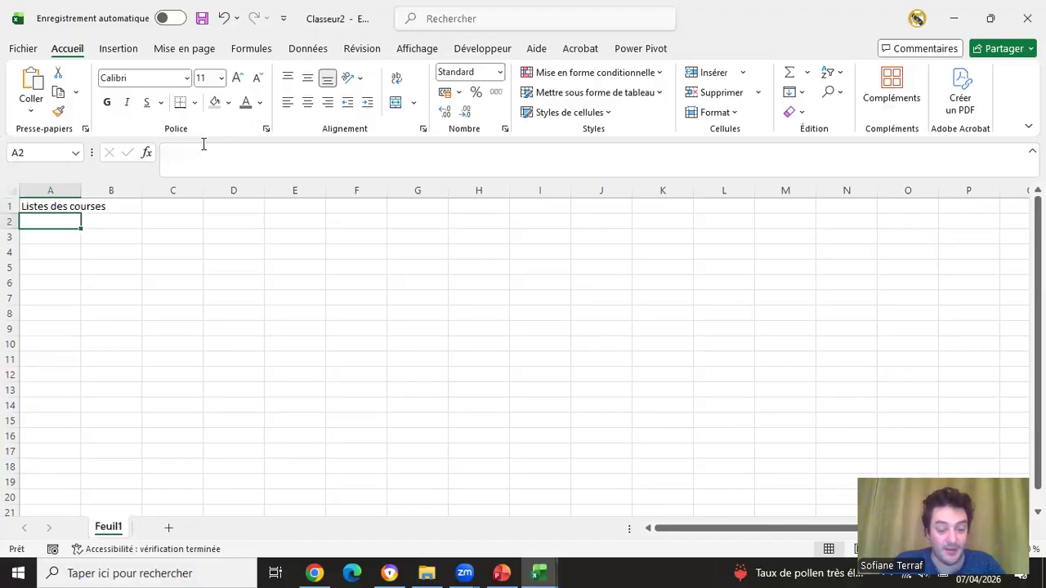
# Enter the column headers num_course, nom, distance, temps and ville in cells A2 to E2
pyautogui.write('num')
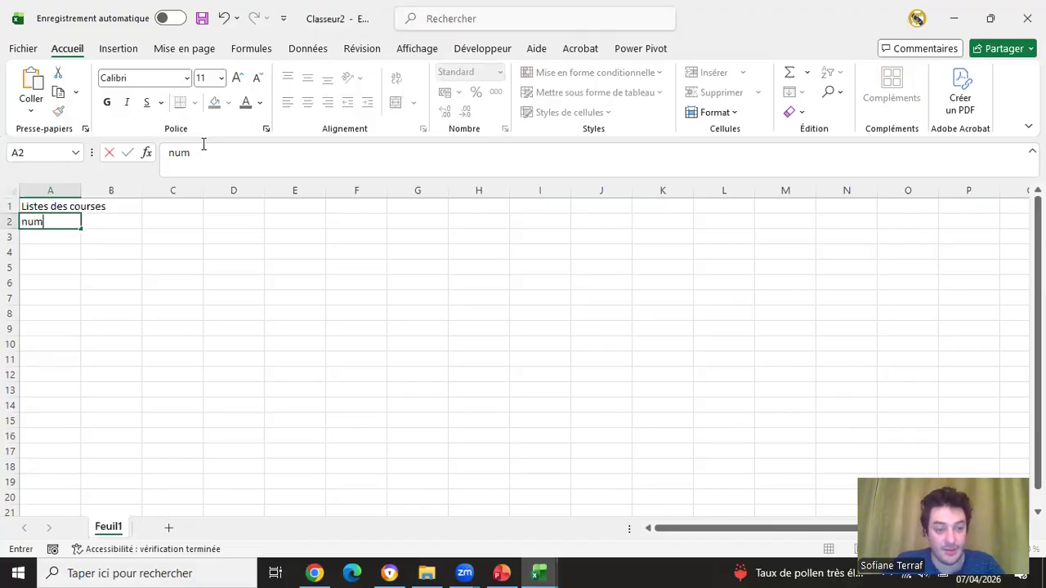
pyautogui.write('_course')
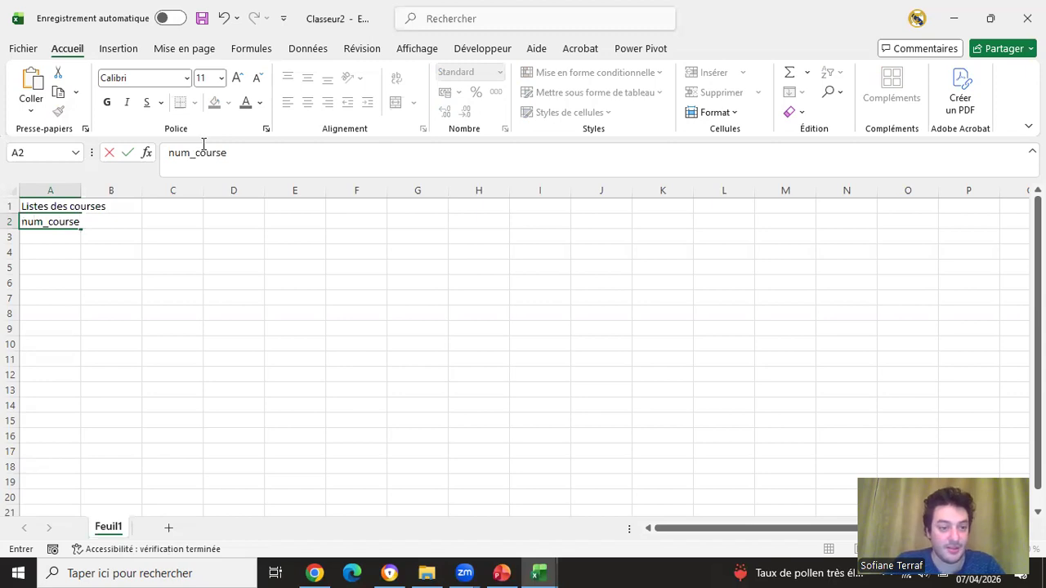
pyautogui.press('Tab')
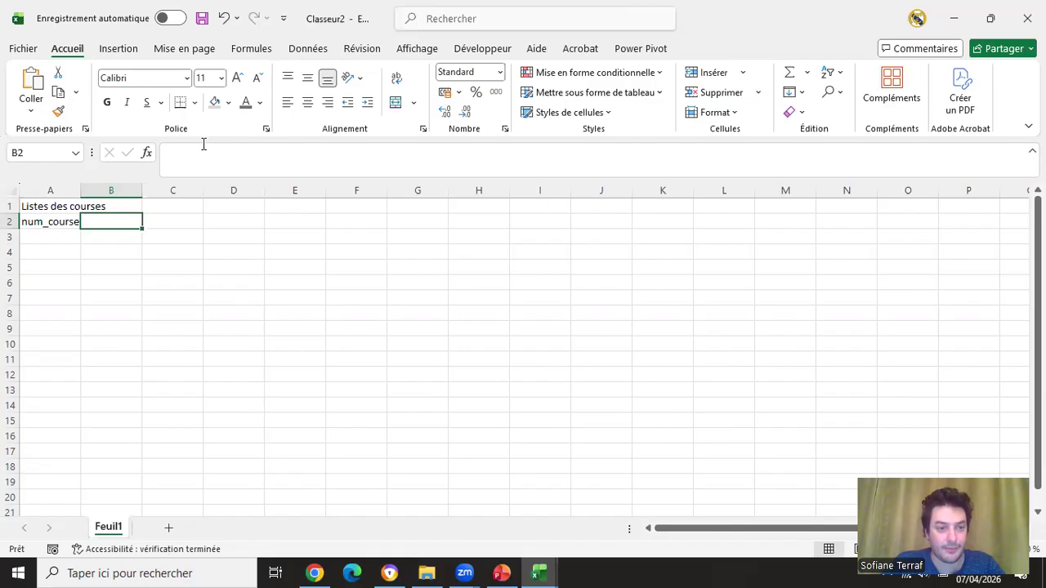
pyautogui.write('nom')
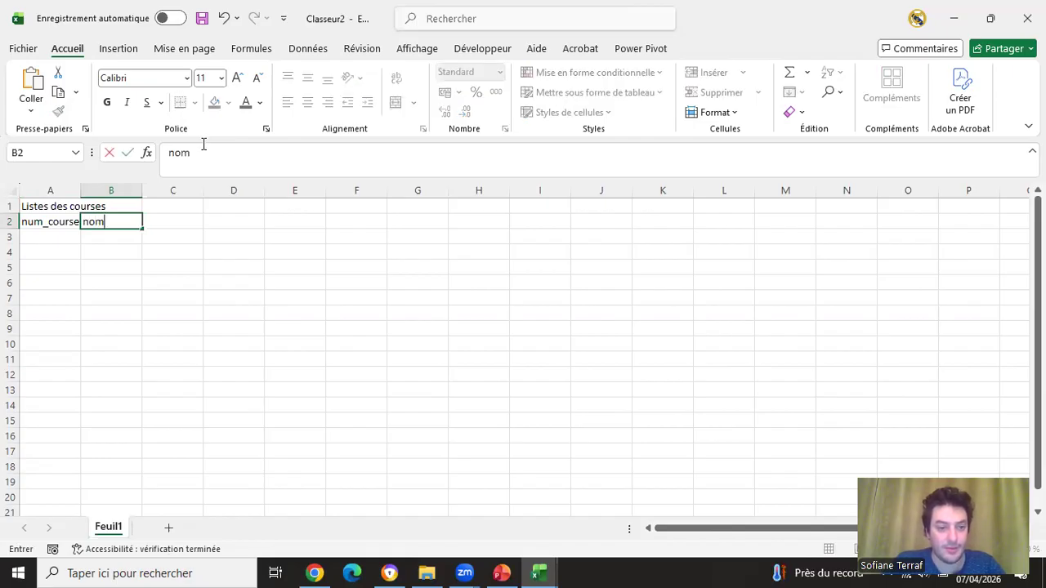
pyautogui.press('Tab')
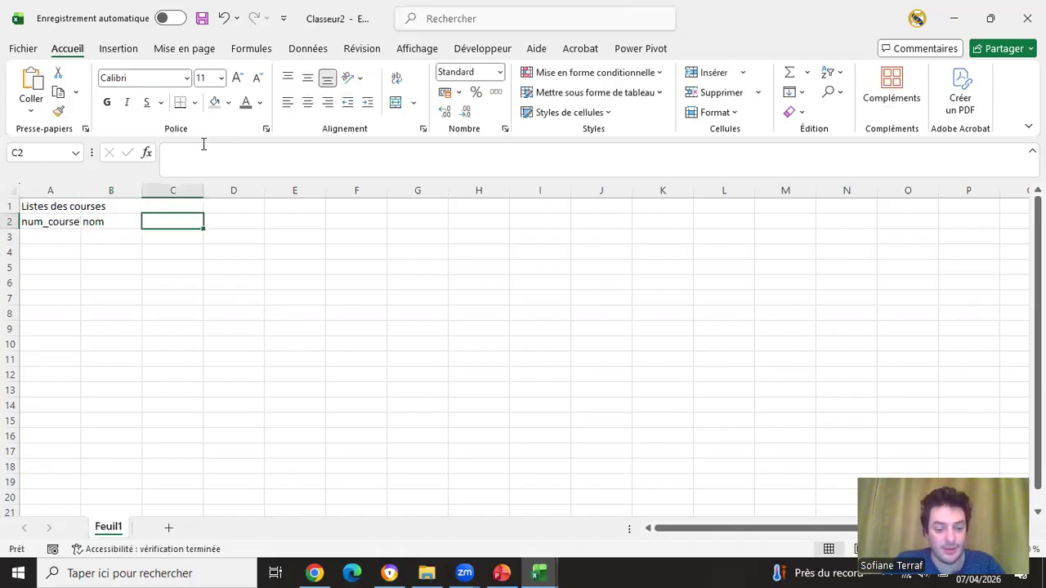
pyautogui.write('dista')
pyautogui.press('BackSpace')
pyautogui.press('BackSpace')
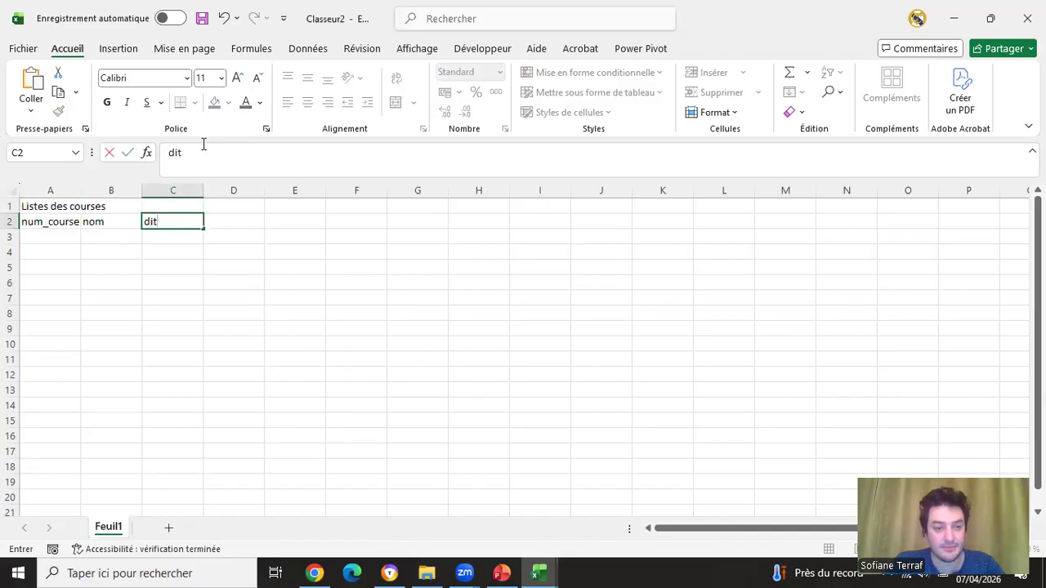
pyautogui.write('tance')
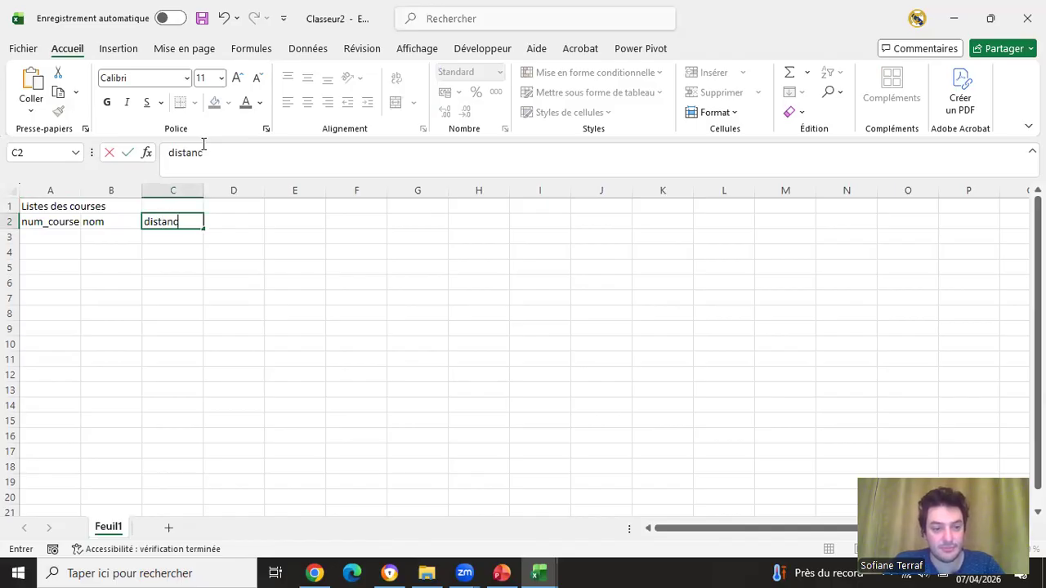
pyautogui.press('Tab')
pyautogui.write('temps')
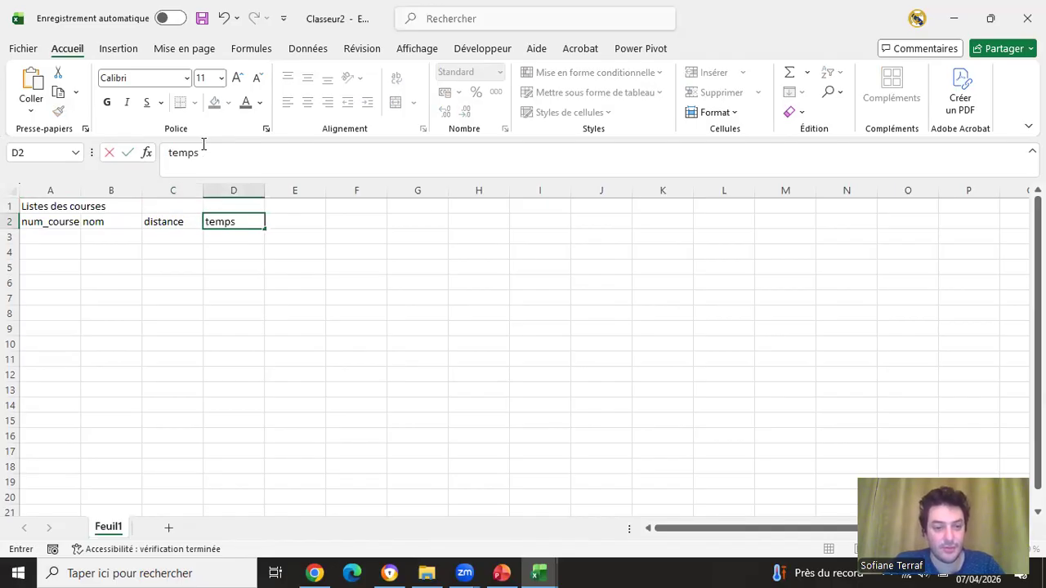
pyautogui.press('Tab')
pyautogui.write('ville')
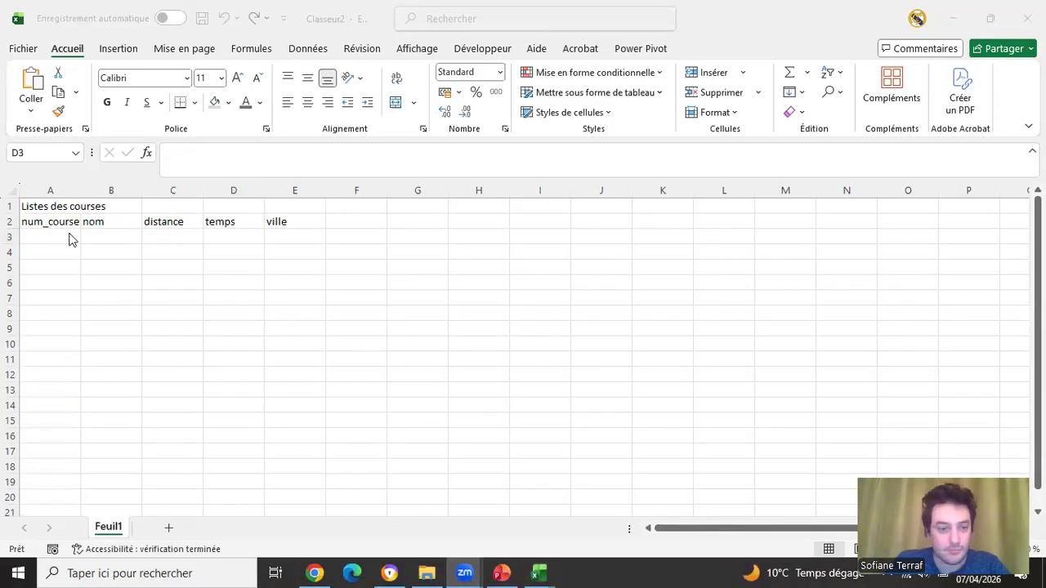
# Number the courses 1 to 5 in the num_course column, cells A3 to A7
pyautogui.click(51, 235)
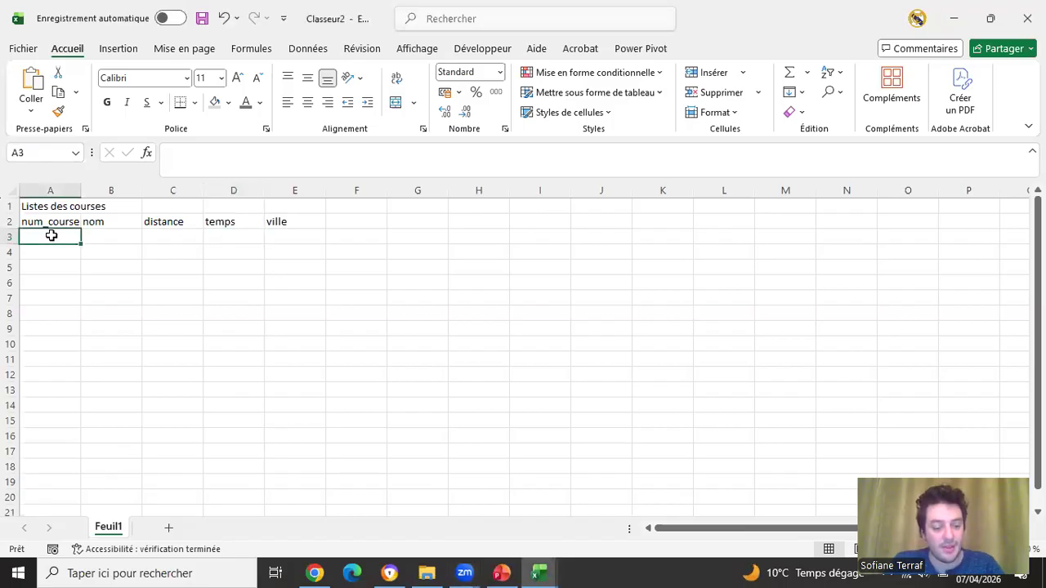
pyautogui.write('1')
pyautogui.press('Return')
pyautogui.write('2')
pyautogui.press('Return')
pyautogui.write('3')
pyautogui.press('Return')
pyautogui.write('4')
pyautogui.press('Return')
pyautogui.write('5')
pyautogui.press('Return')
# Fill the nom column with one surname for courses 1 and 2, another for courses 3 and 4, and a third name for course 5
pyautogui.press('Right')
pyautogui.press('Up')
pyautogui.press('Up')
pyautogui.press('Up')
pyautogui.press('Up')
pyautogui.press('Up')
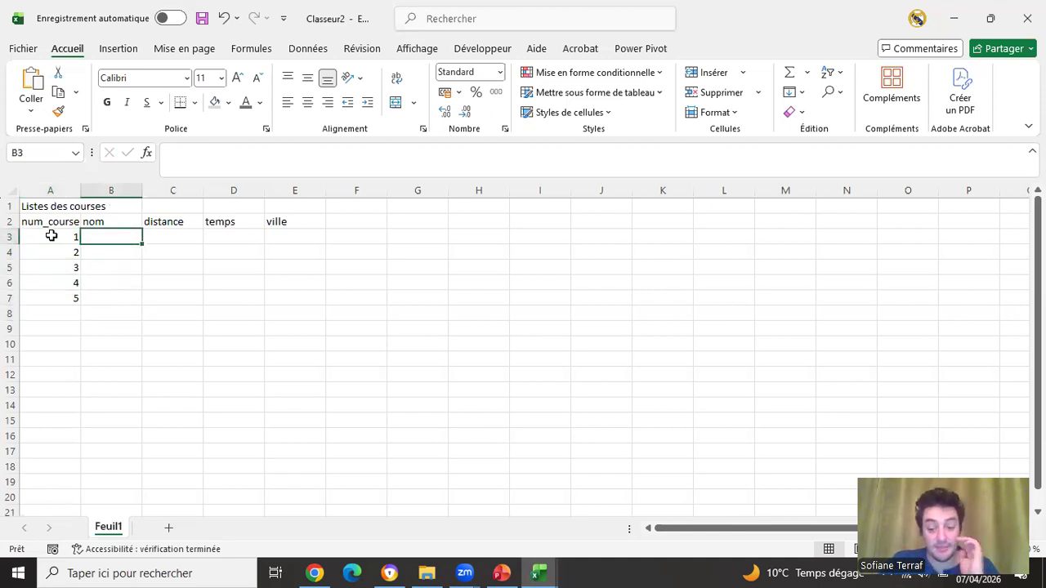
pyautogui.write('Martin')
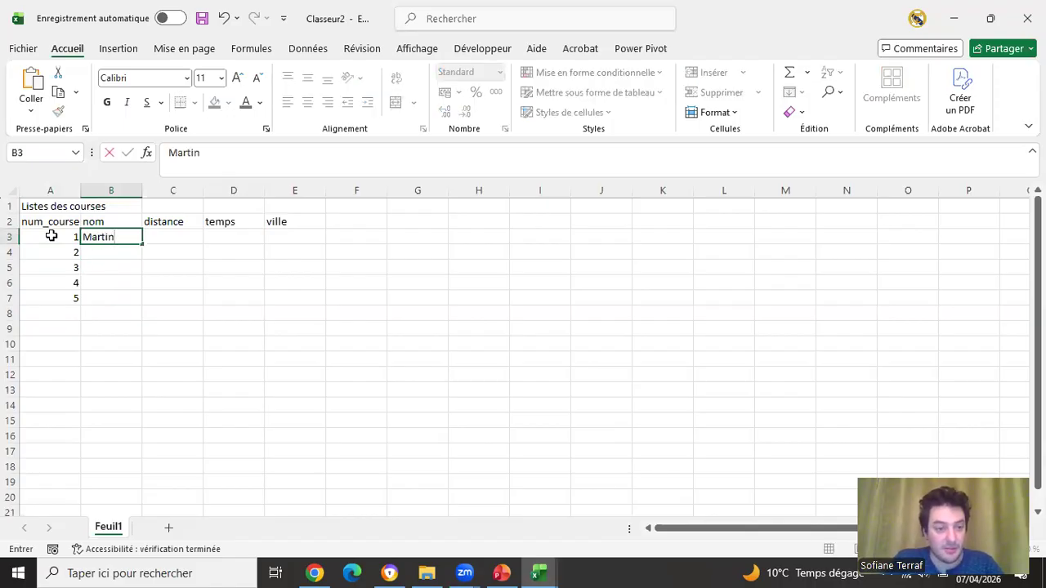
pyautogui.press('Return')
pyautogui.write('Martin')
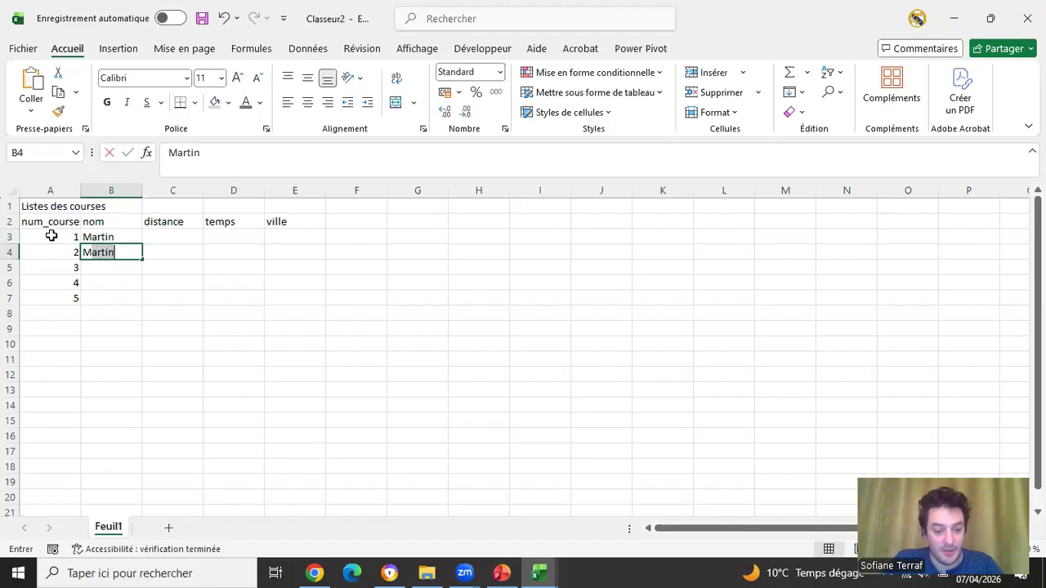
pyautogui.press('Return')
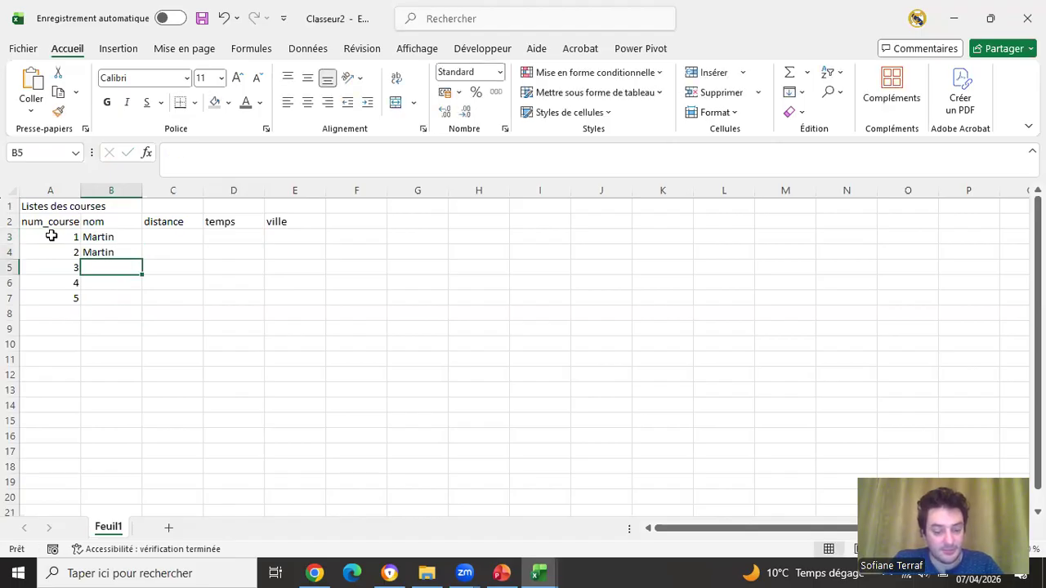
pyautogui.write('Dupont')
pyautogui.press('Return')
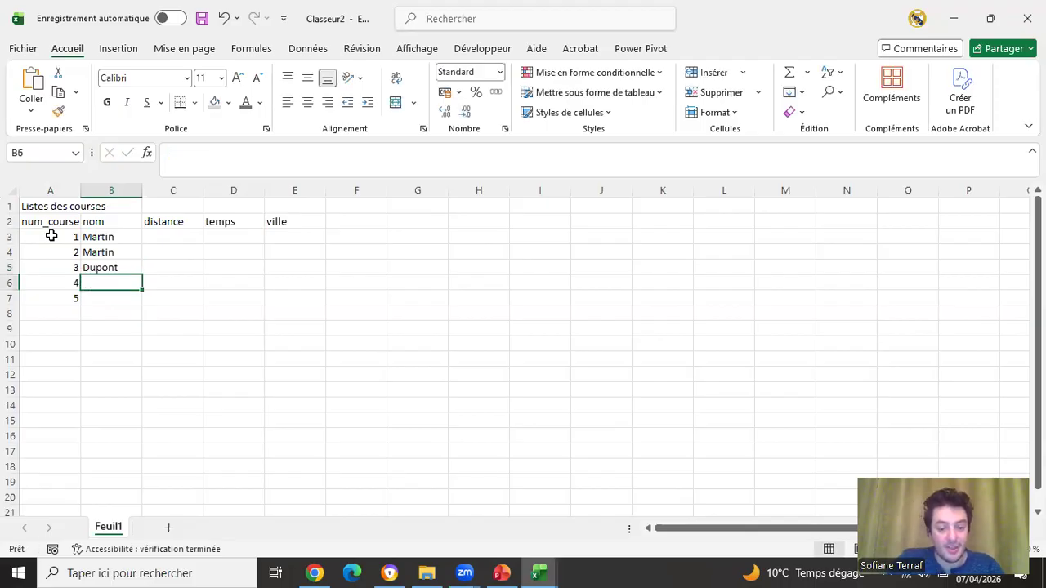
pyautogui.write('Dupo')
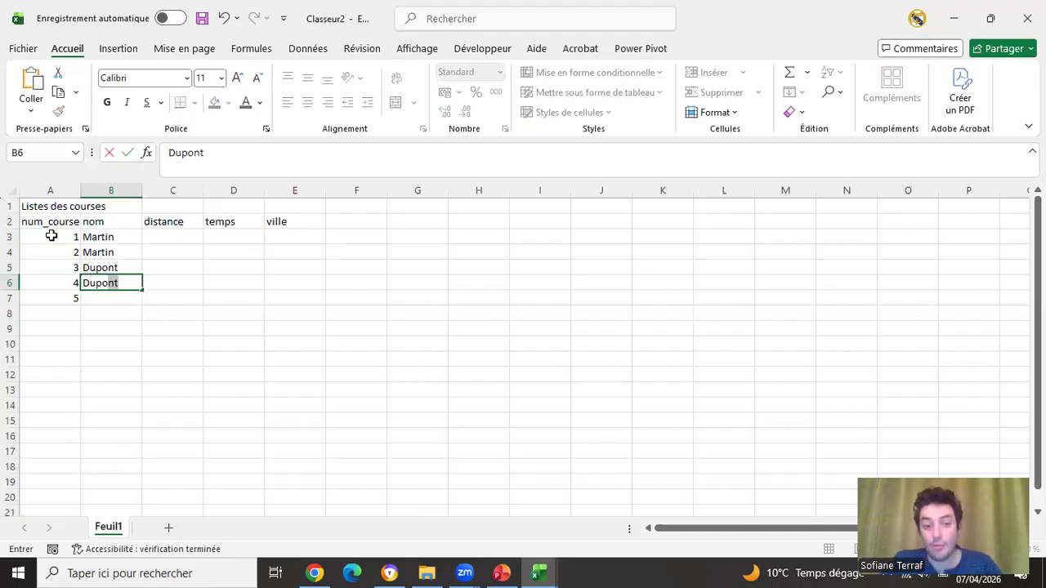
pyautogui.press('Return')
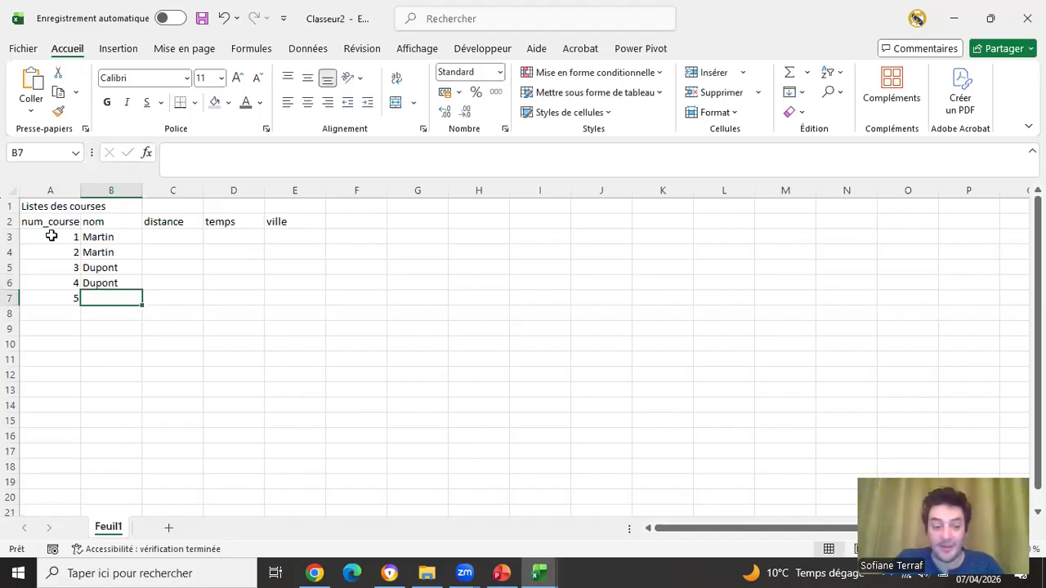
pyautogui.write('Marie')
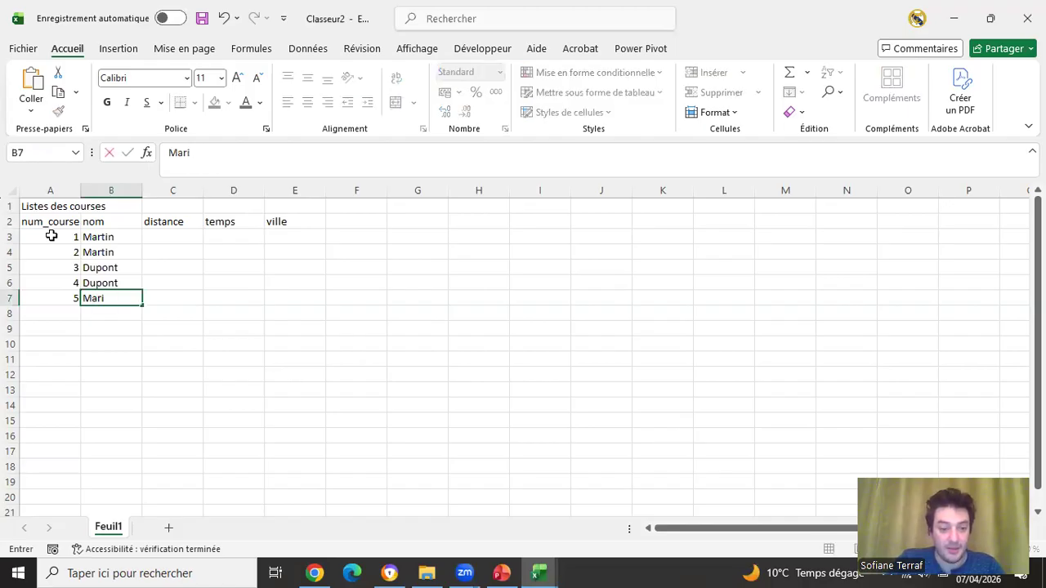
pyautogui.press('Tab')
# Fill in course 1 in row 3 with distance 8, temps 15 and ville Marseille
pyautogui.press('Up')
pyautogui.press('Up')
pyautogui.press('Up')
pyautogui.press('Up')
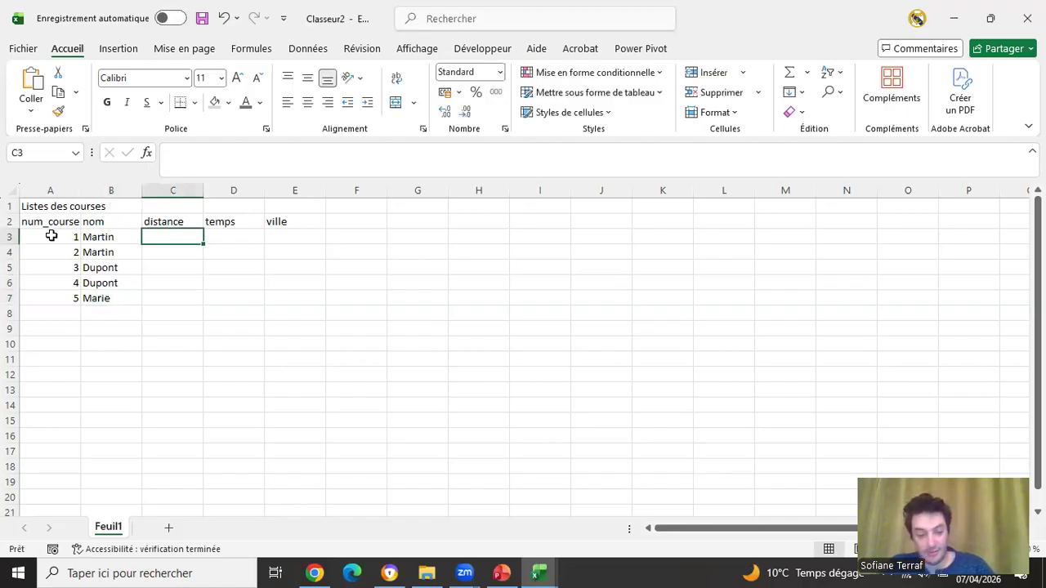
pyautogui.write('8')
pyautogui.press('Return')
pyautogui.press('Up')
pyautogui.press('Right')
pyautogui.write('15')
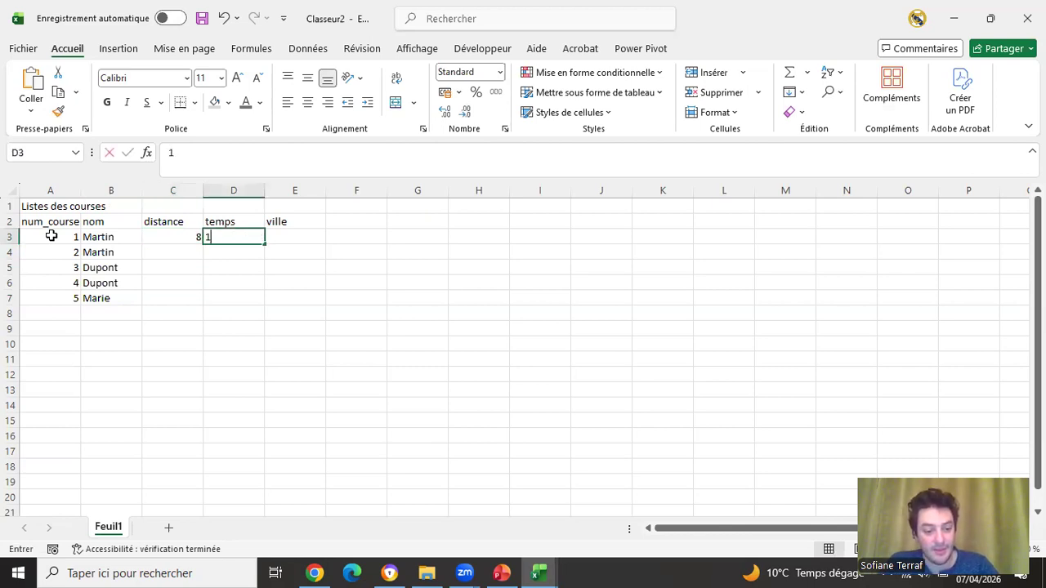
pyautogui.press('Tab')
pyautogui.write('Marseille')
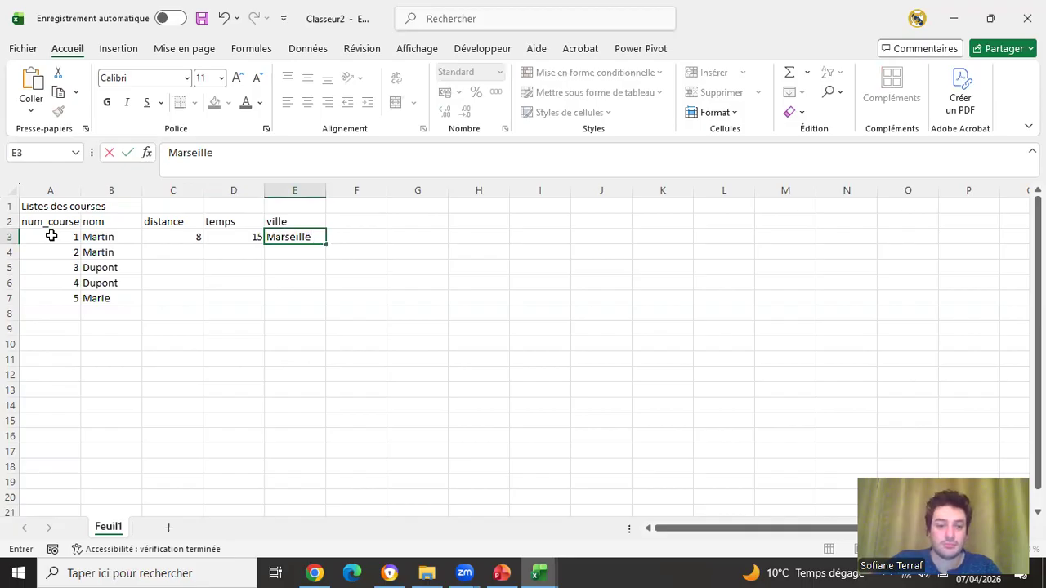
pyautogui.press('Return')
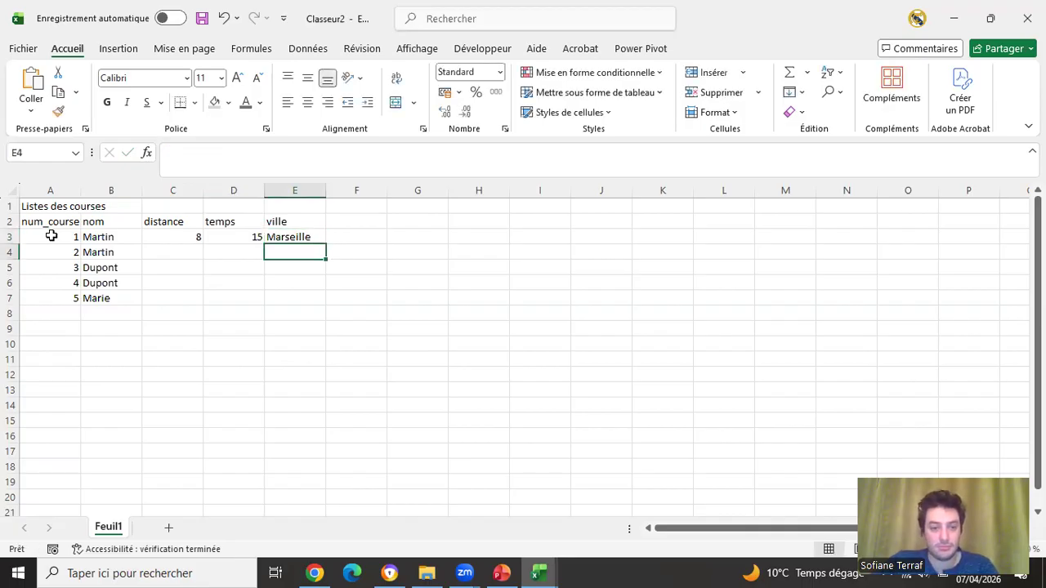
# Fill in course 2 in row 4 with distance 12, temps 20 and ville Paris
pyautogui.press('Left')
pyautogui.press('Left')
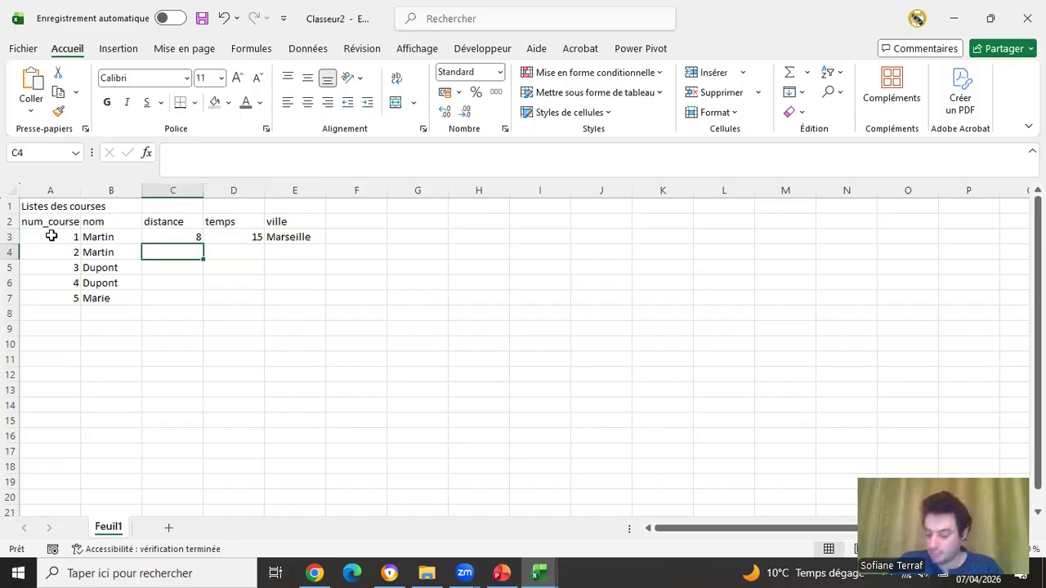
pyautogui.write('12')
pyautogui.press('Tab')
pyautogui.write('20')
pyautogui.press('Tab')
pyautogui.write('Paris')
pyautogui.press('Return')
# Fill in course 3 in row 5 with distance 4, temps 9 and ville Paris
pyautogui.press('Left')
pyautogui.press('Left')
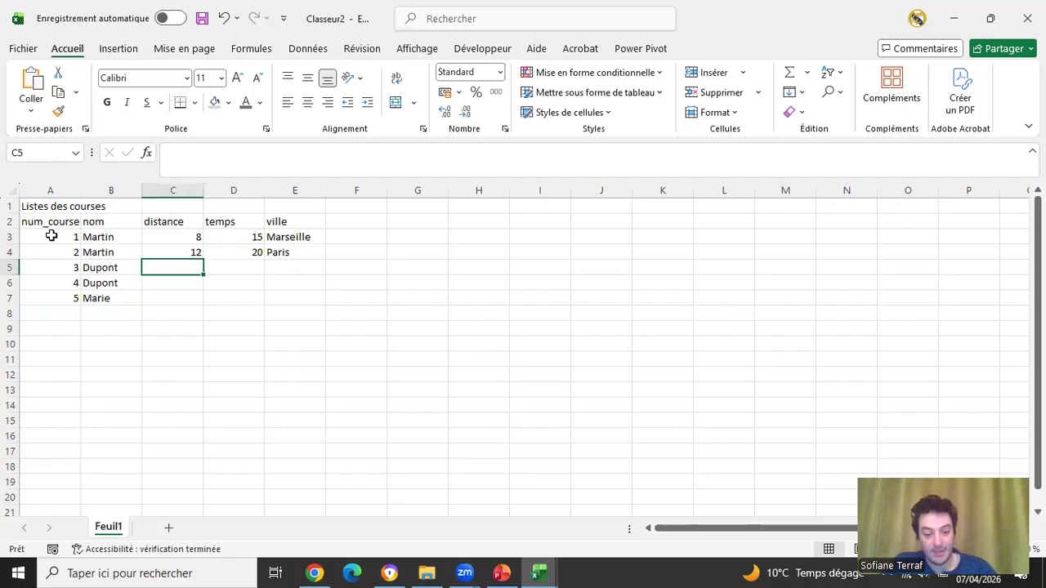
pyautogui.write('4')
pyautogui.press('Tab')
pyautogui.write('9')
pyautogui.press('Tab')
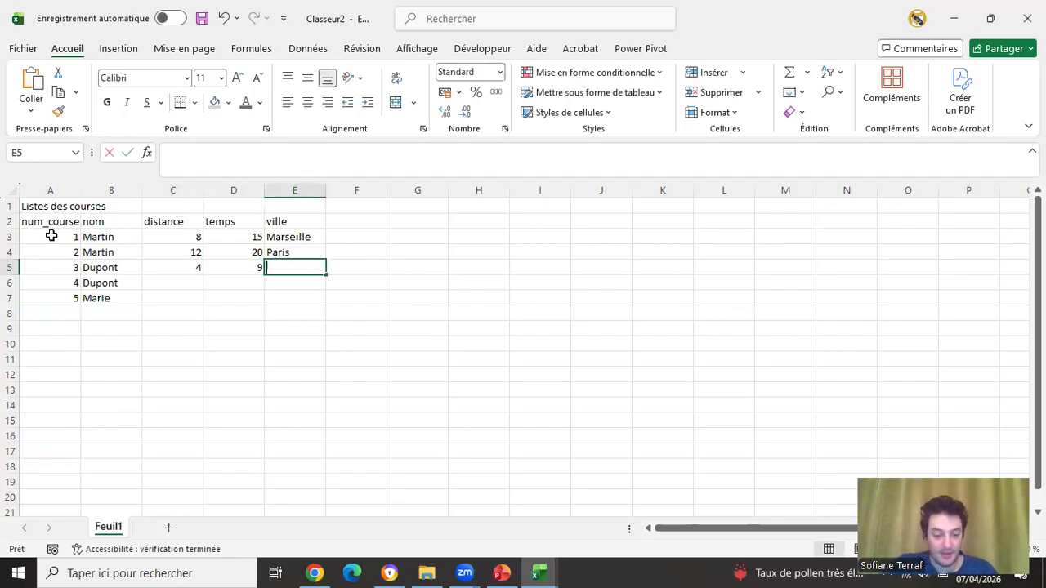
pyautogui.write('Paris')
pyautogui.press('Return')
# Fill in course 4 in row 6 with distance 17, temps 29 and ville Lille
pyautogui.press('Left')
pyautogui.press('Left')
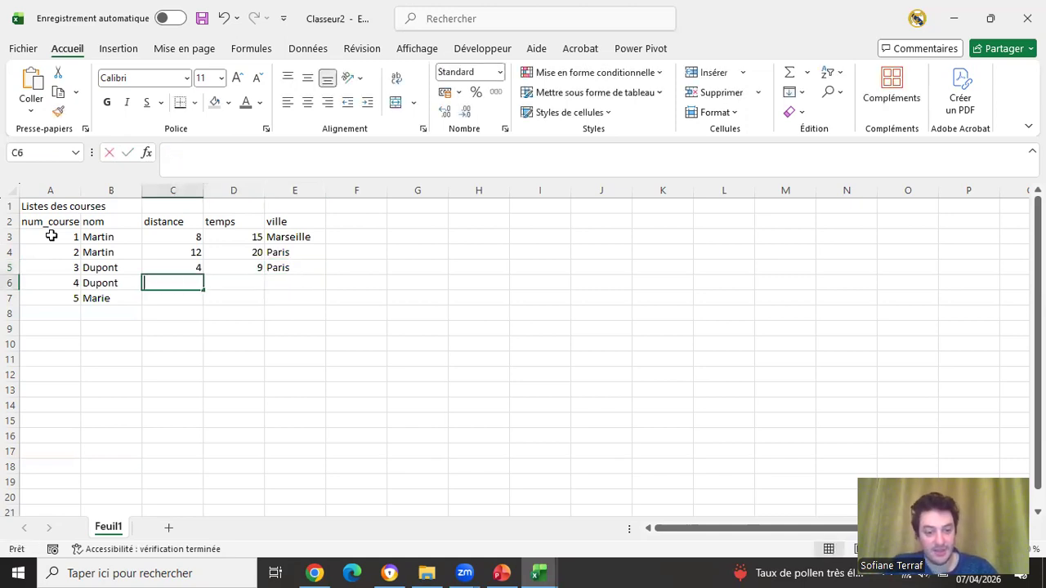
pyautogui.write('17')
pyautogui.press('Tab')
pyautogui.write('29')
pyautogui.press('Tab')
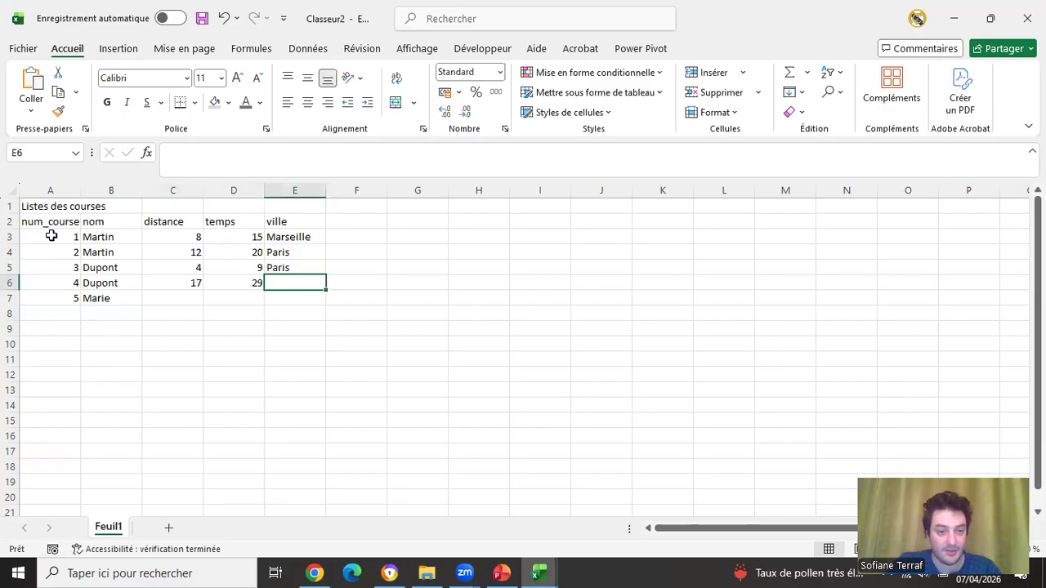
pyautogui.write('Lille')
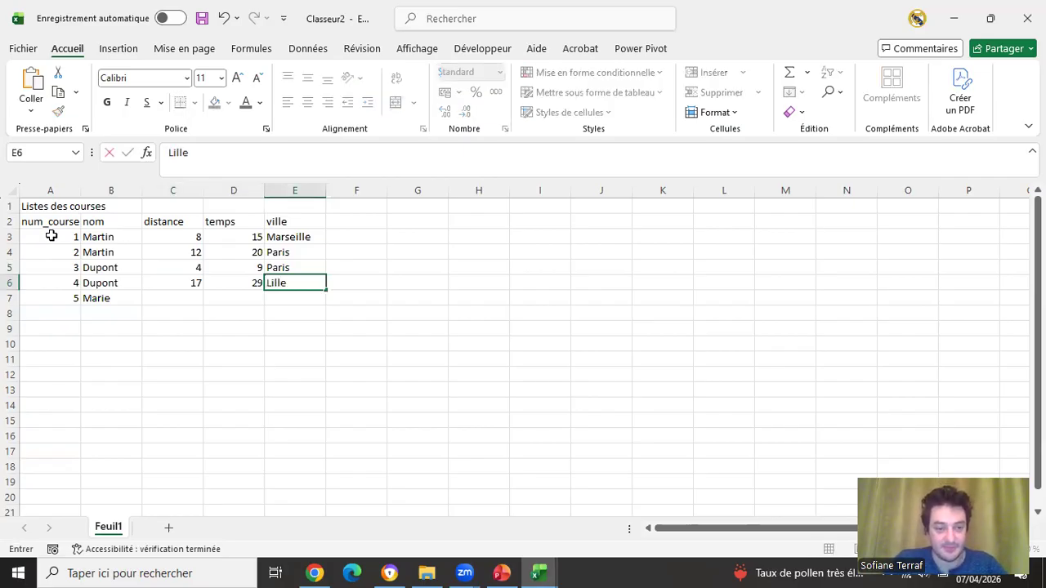
pyautogui.press('Return')
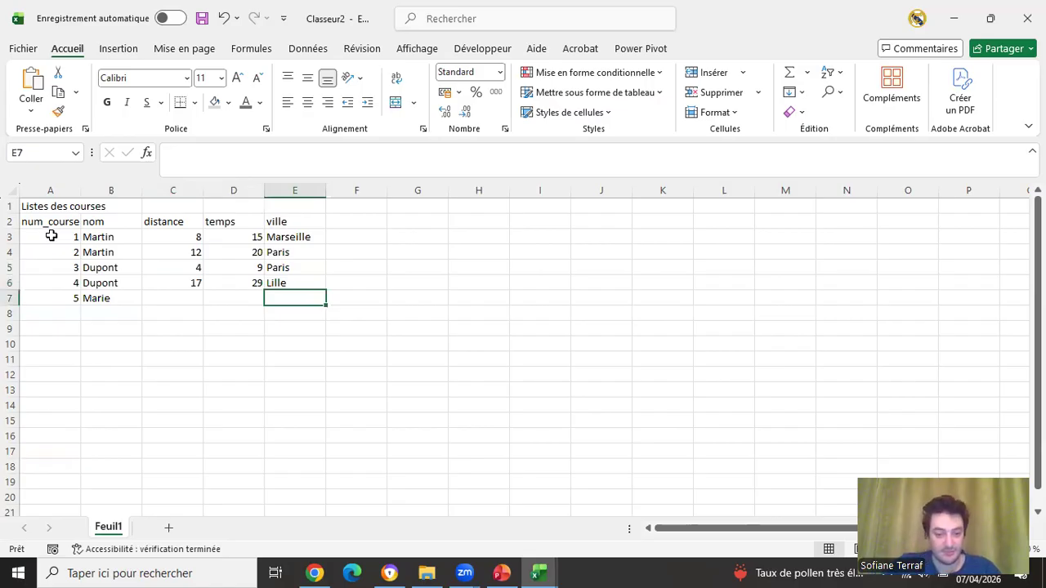
# Fill in course 5 in row 7 with distance 6, temps 10 and ville Marseille
pyautogui.press('Left')
pyautogui.press('Left')
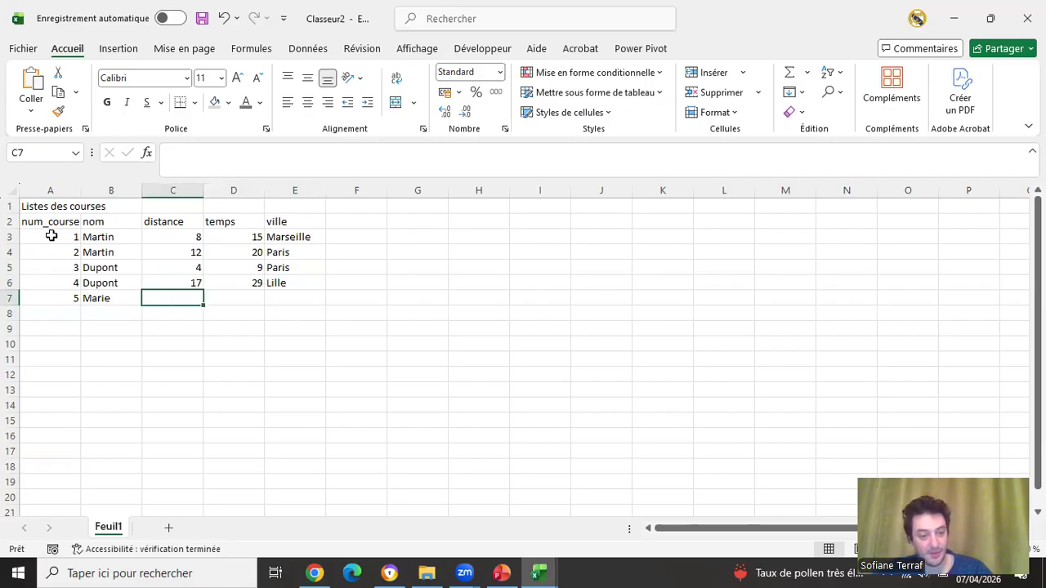
pyautogui.write('6')
pyautogui.press('Tab')
pyautogui.write('10')
pyautogui.press('Tab')
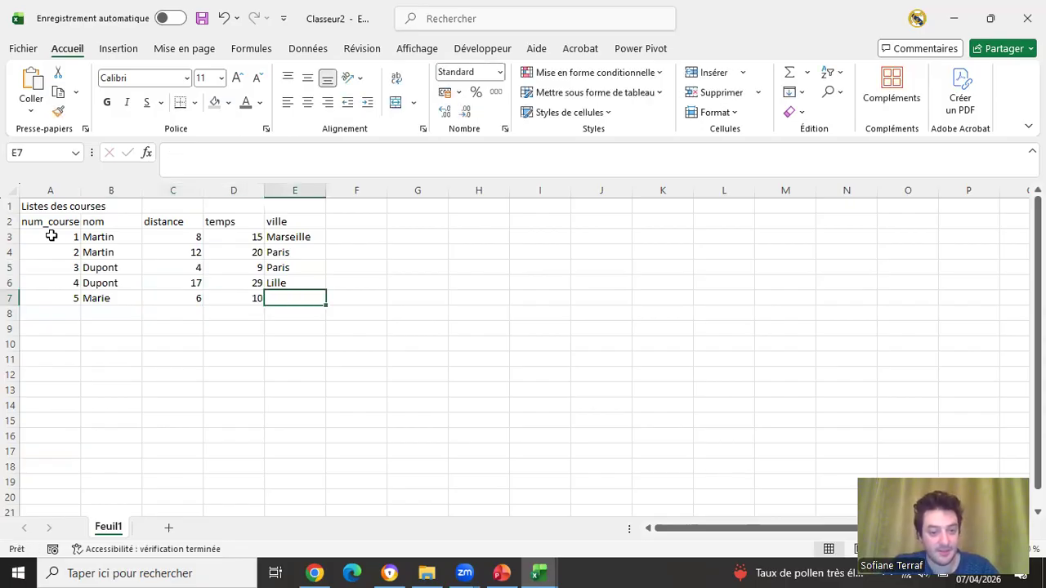
pyautogui.write('Marseille')
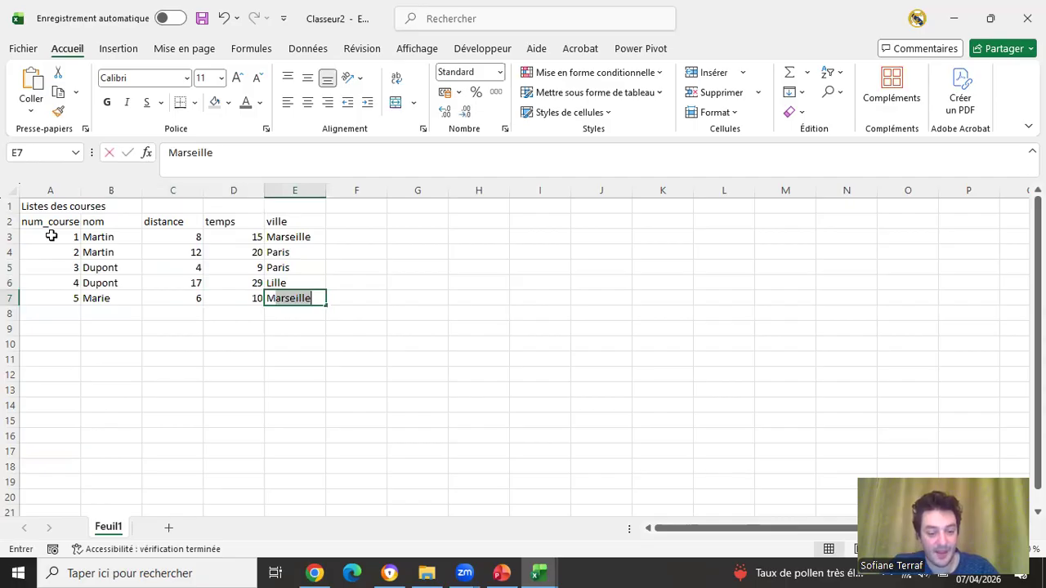
pyautogui.press('Return')
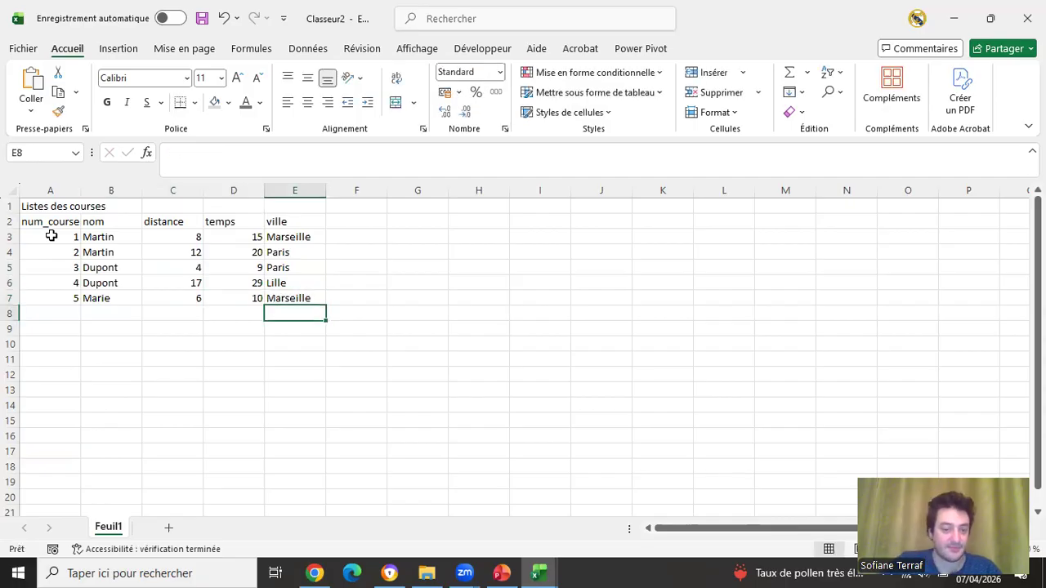
pyautogui.press('Up')
pyautogui.press('Left')
pyautogui.press('Left')
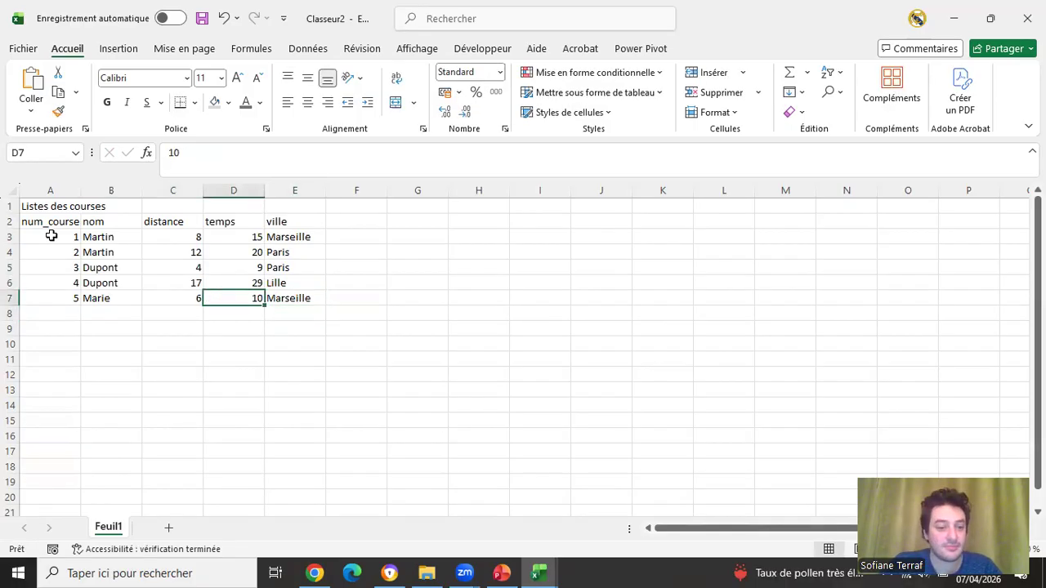
pyautogui.press('Up')
pyautogui.press('Up')
pyautogui.press('Up')
pyautogui.press('Up')
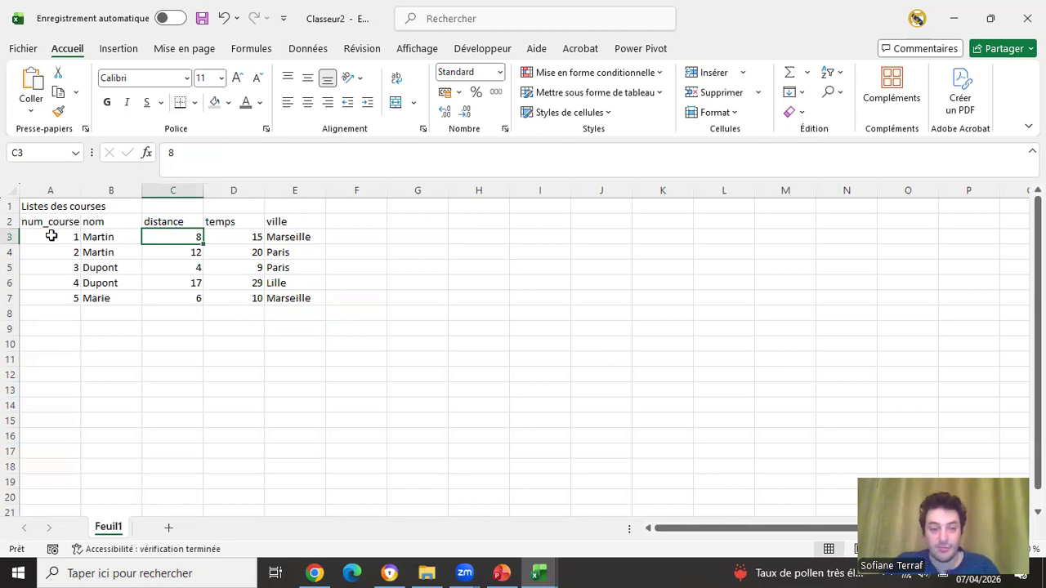
# Format the course numbers in cells A3 to A7 with a standard yellow fill and a standard red font colour
pyautogui.moveTo(48, 236)
pyautogui.mouseDown()
pyautogui.moveTo(44, 246)
pyautogui.moveTo(46, 234)
pyautogui.mouseUp()
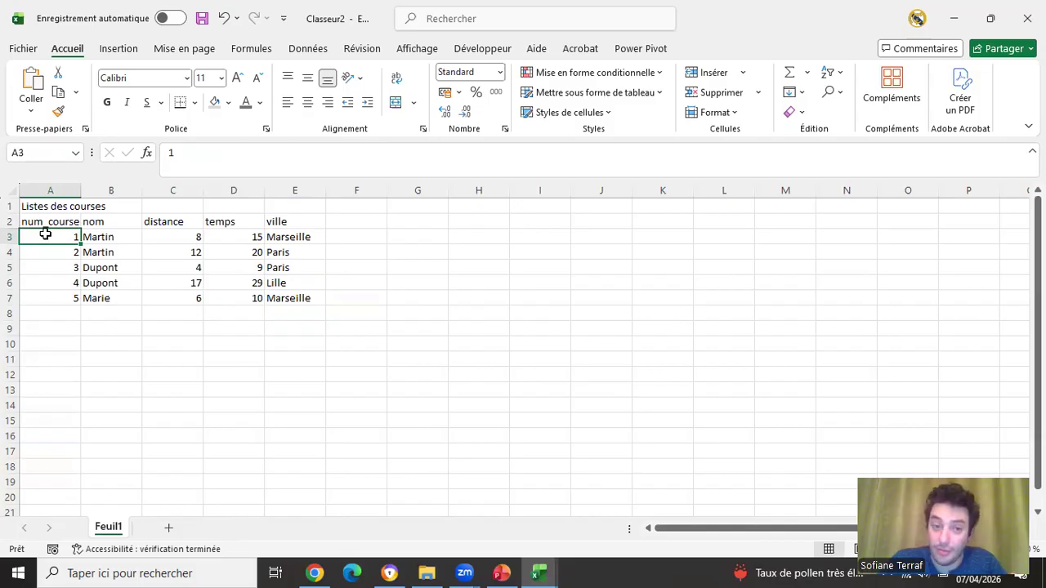
pyautogui.moveTo(46, 234); pyautogui.dragTo(36, 295)
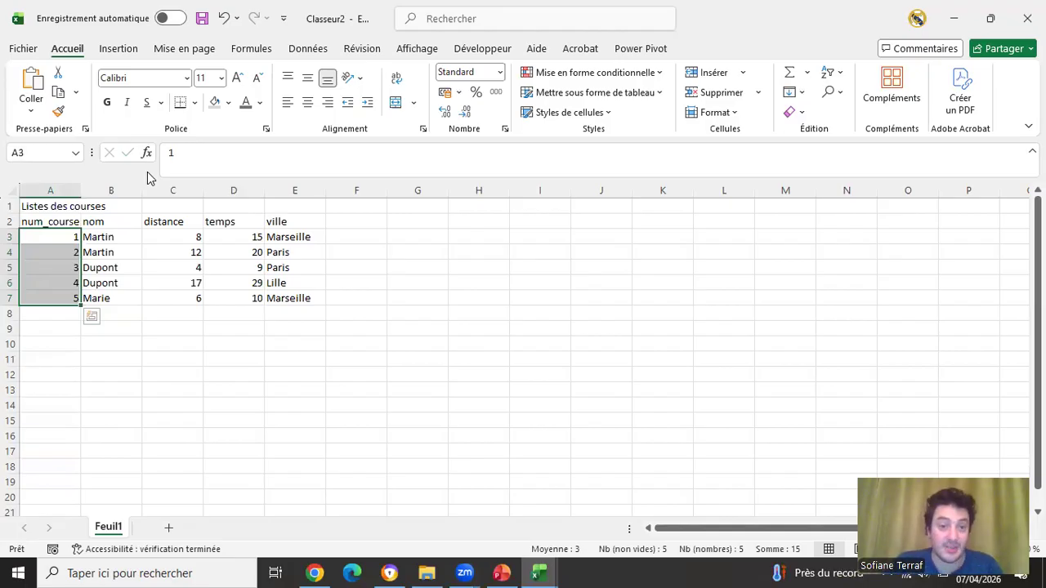
pyautogui.click(229, 103)
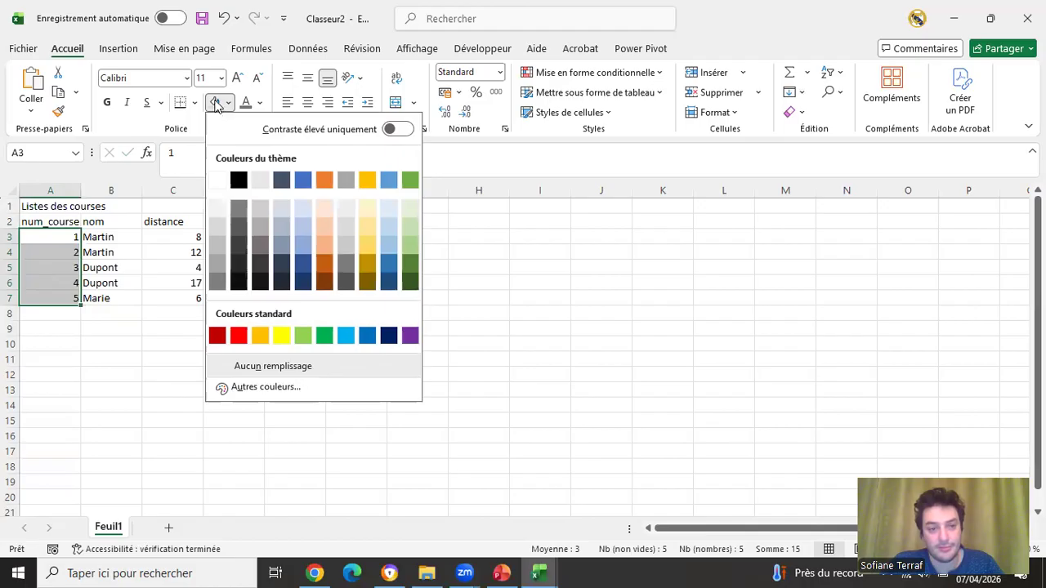
pyautogui.click(280, 335)
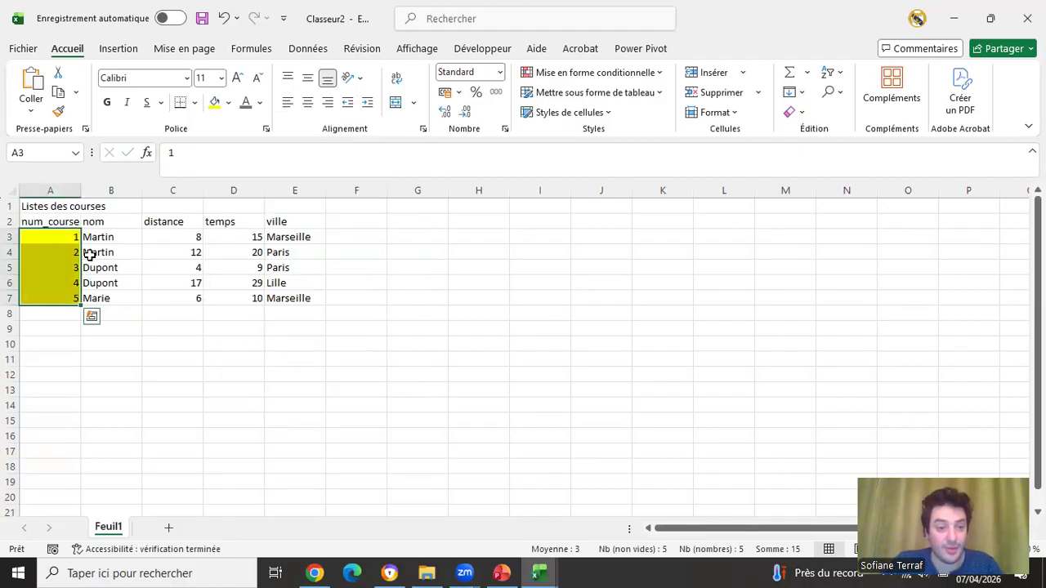
pyautogui.click(259, 106)
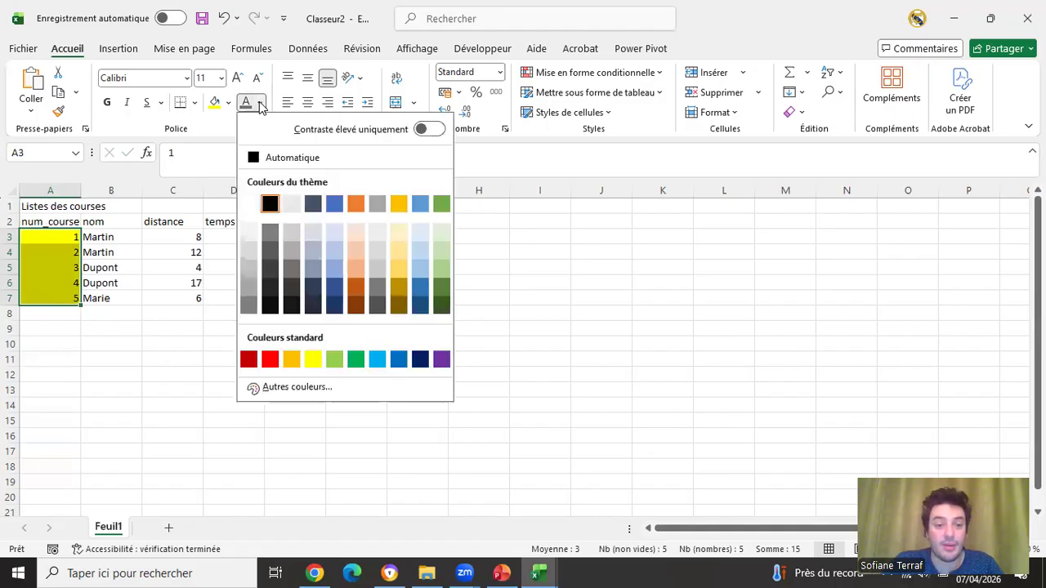
pyautogui.click(270, 359)
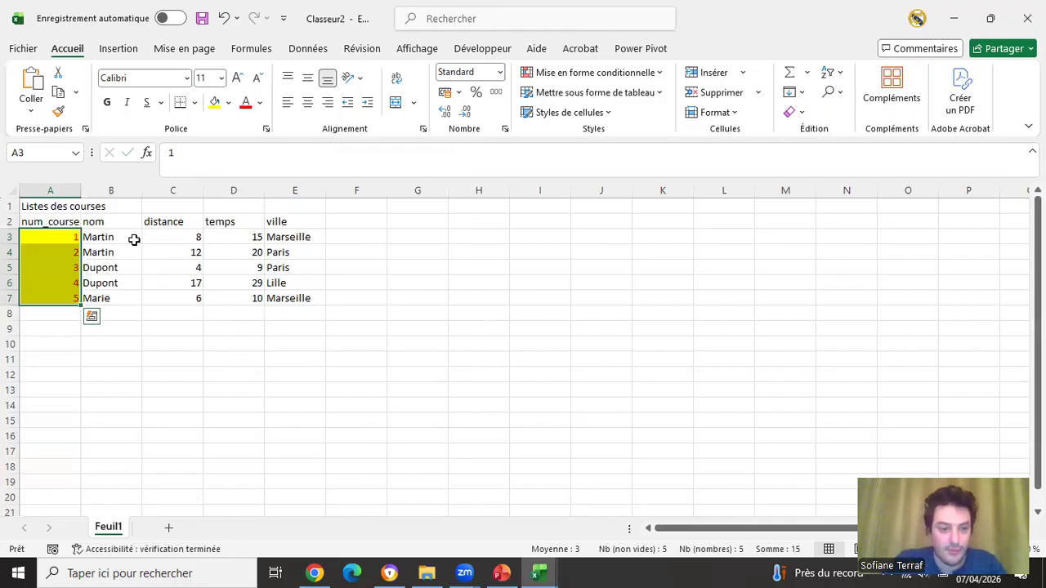
pyautogui.click(424, 145)
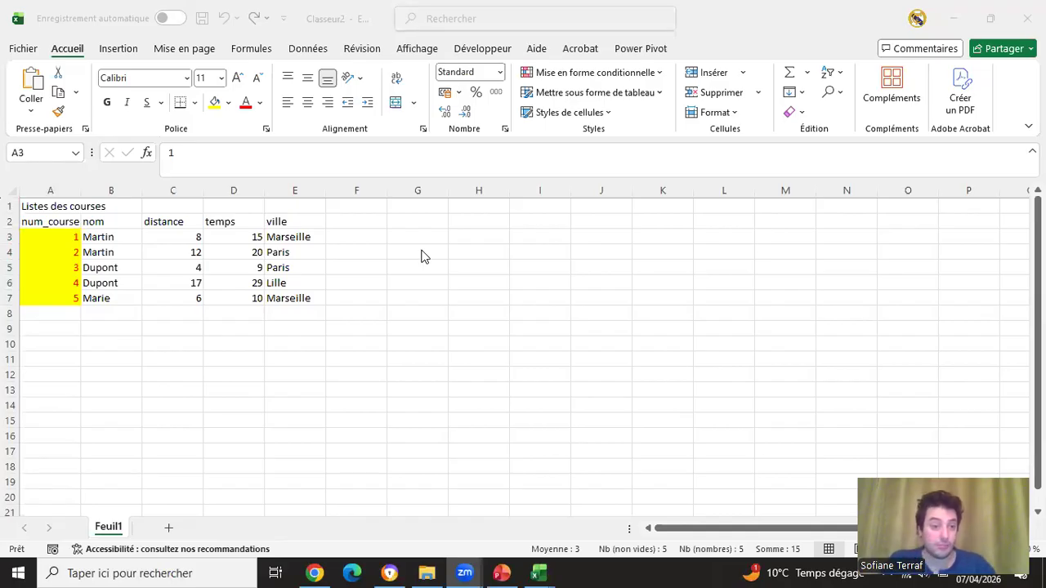
# Make the names in cells B3 to B7 bold and give them the standard blue font colour
pyautogui.click(110, 237)
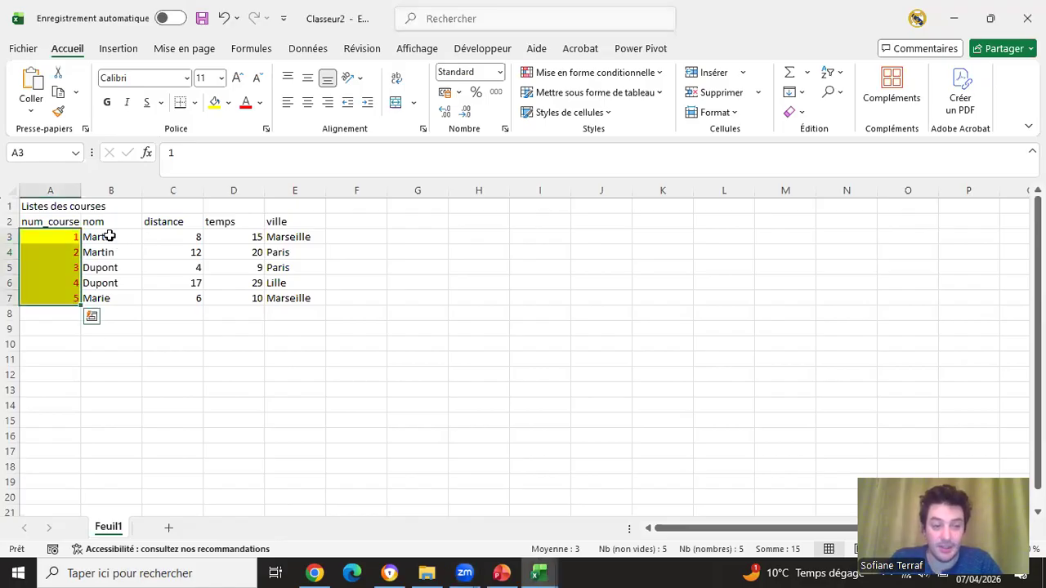
pyautogui.click(109, 236)
pyautogui.moveTo(110, 236); pyautogui.dragTo(111, 299)
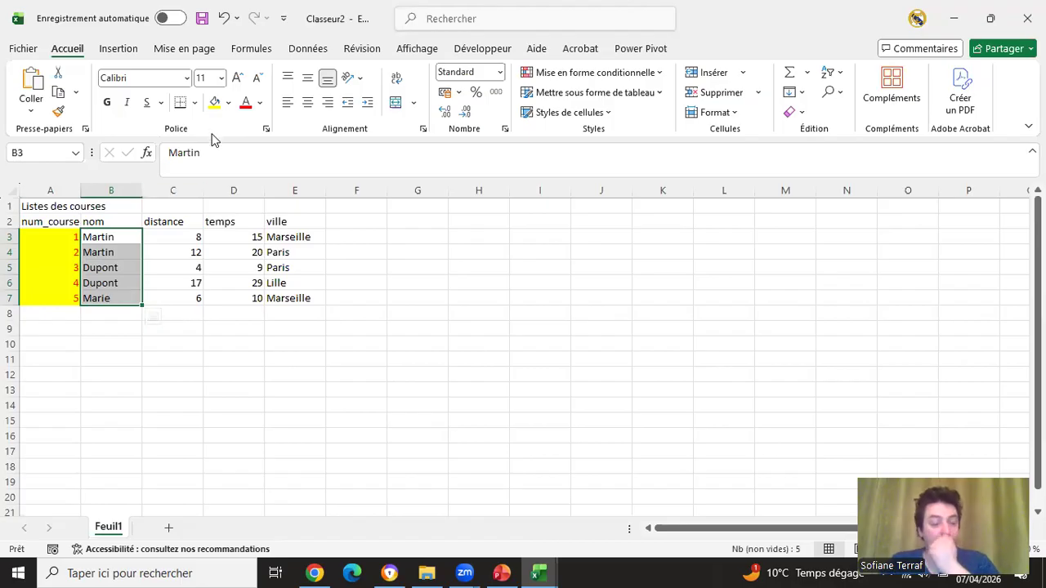
pyautogui.click(108, 105)
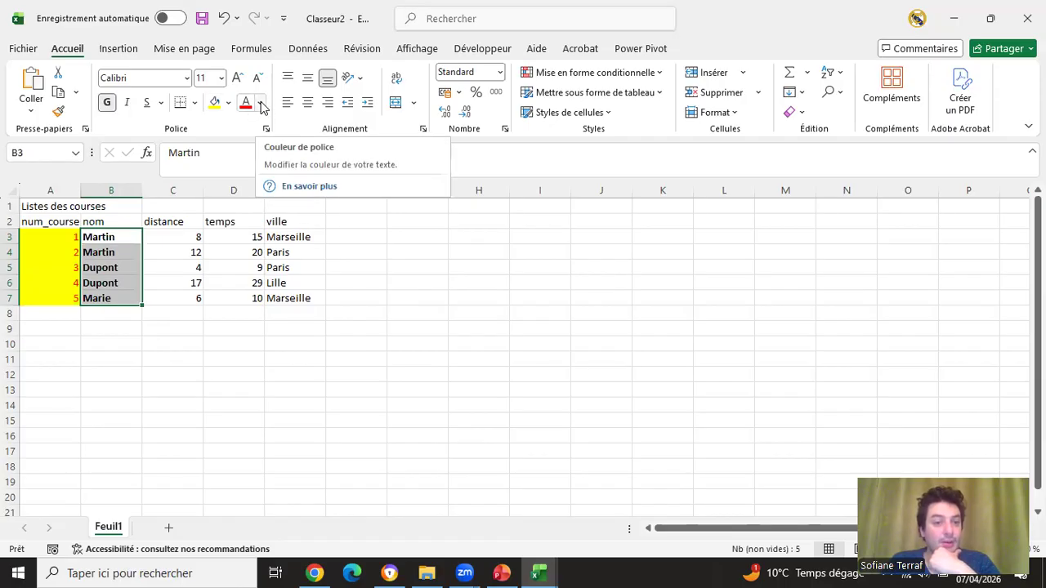
pyautogui.click(261, 105)
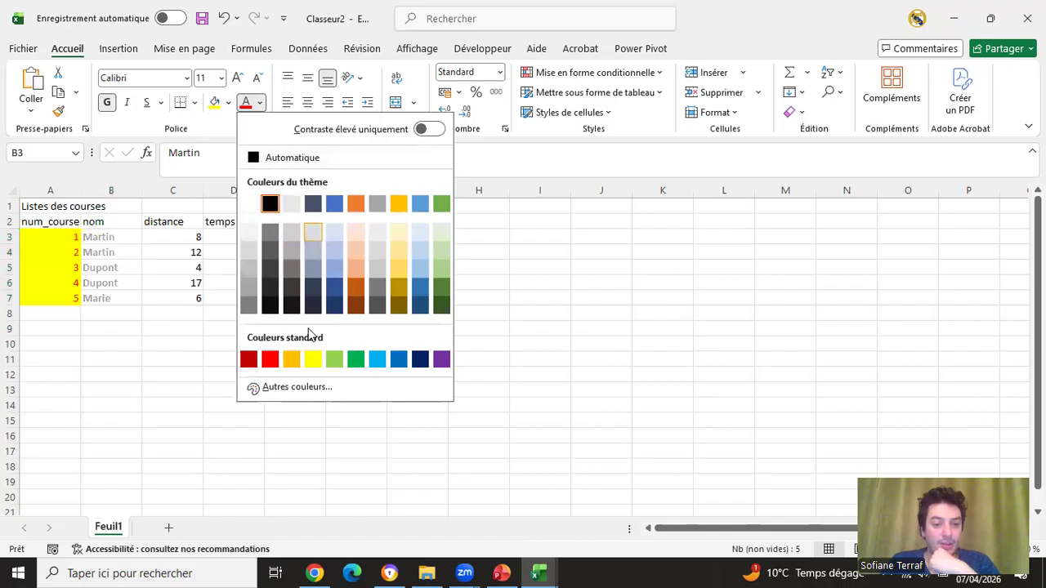
pyautogui.click(397, 357)
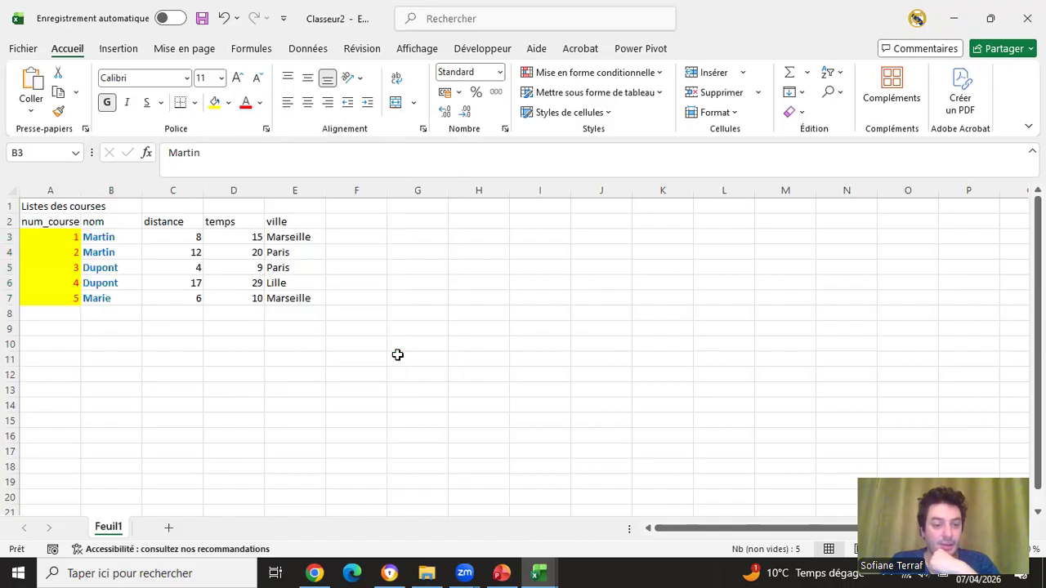
pyautogui.click(258, 374)
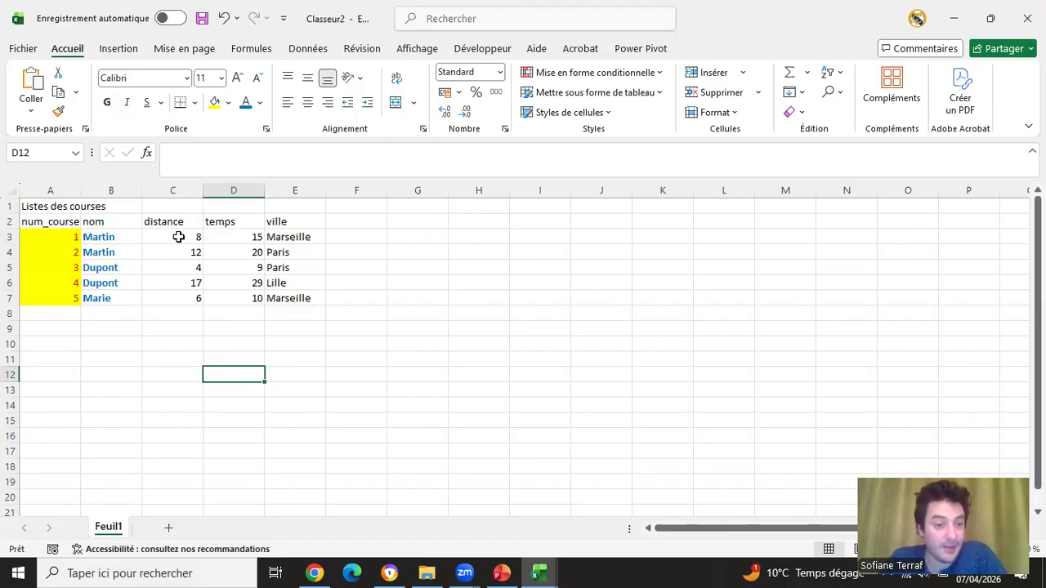
# Give the distances in cells C3 to C7 a custom light red font colour, #FF3B3B
pyautogui.moveTo(178, 237); pyautogui.dragTo(174, 294)
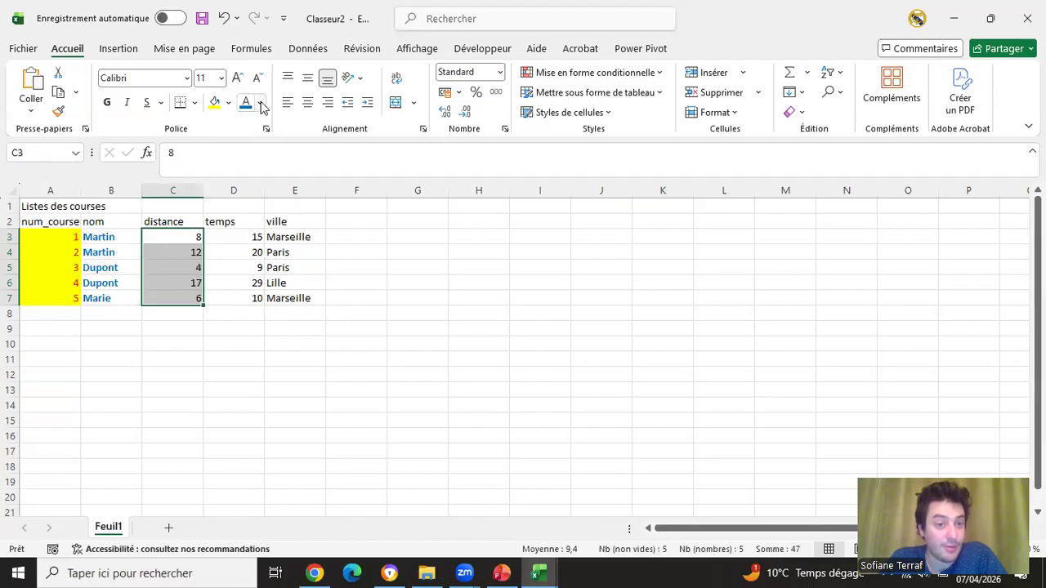
pyautogui.click(261, 103)
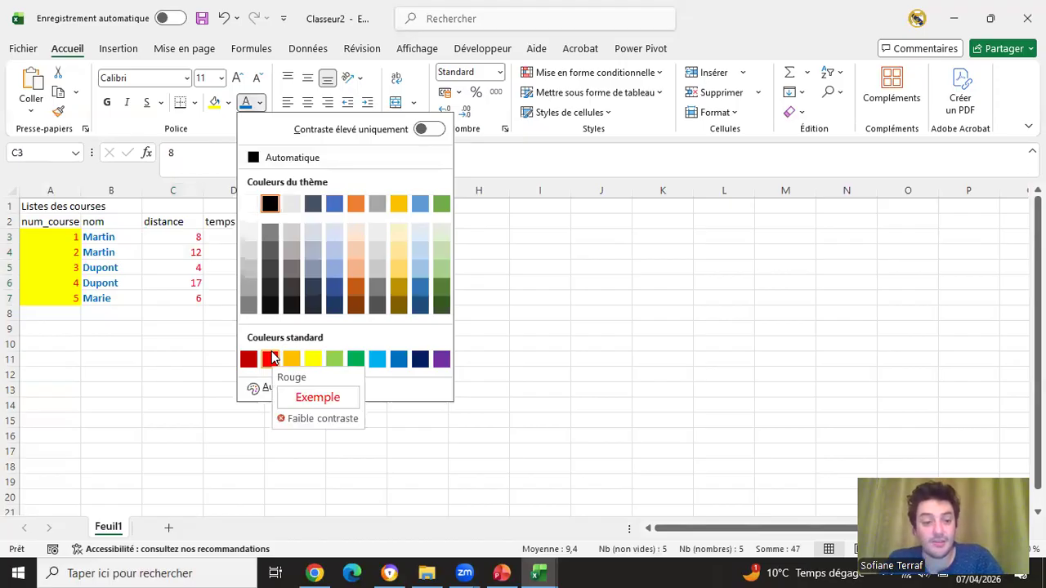
pyautogui.click(255, 389)
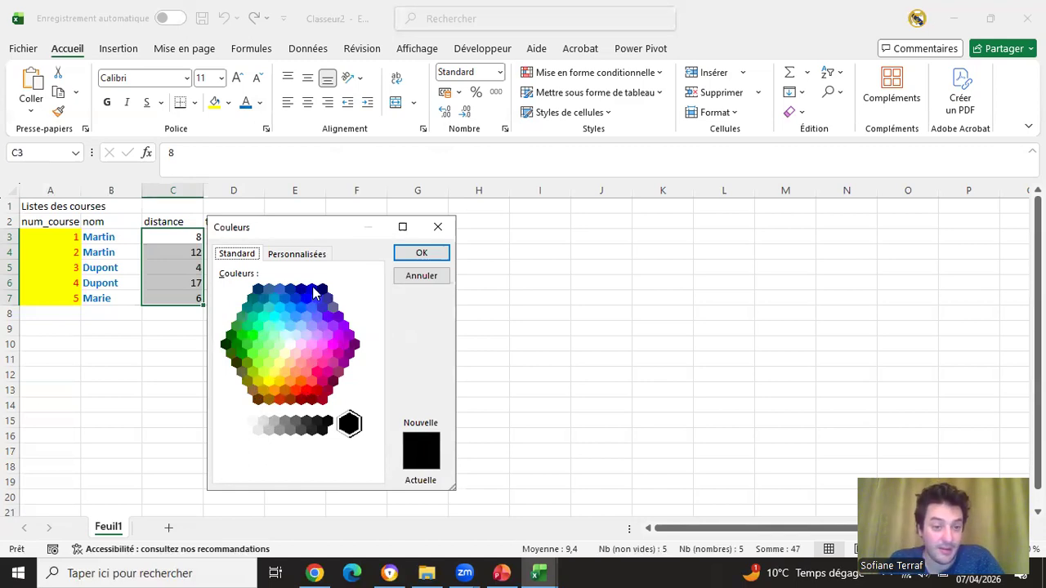
pyautogui.click(296, 255)
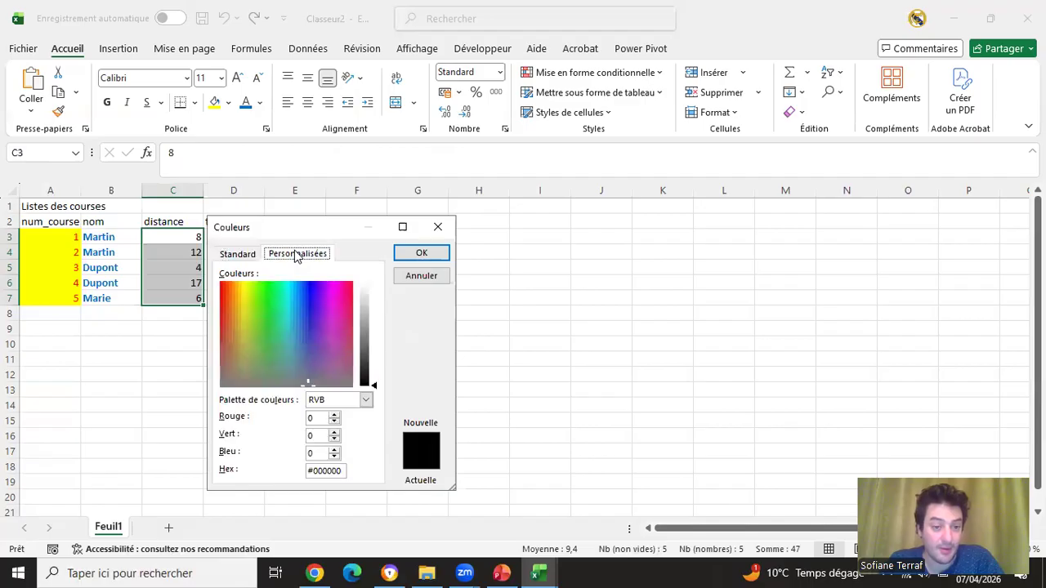
pyautogui.click(221, 287)
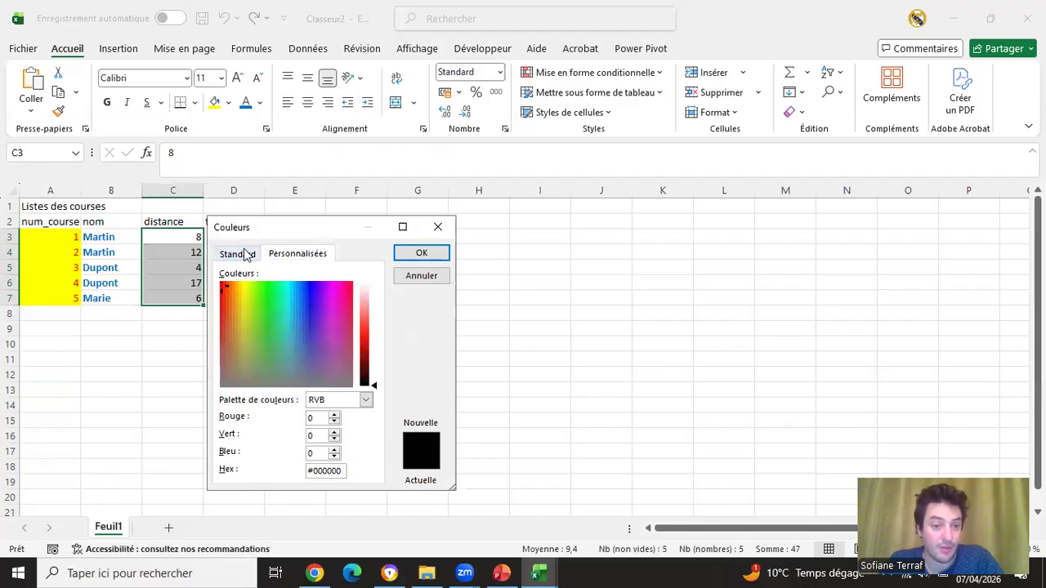
pyautogui.click(246, 254)
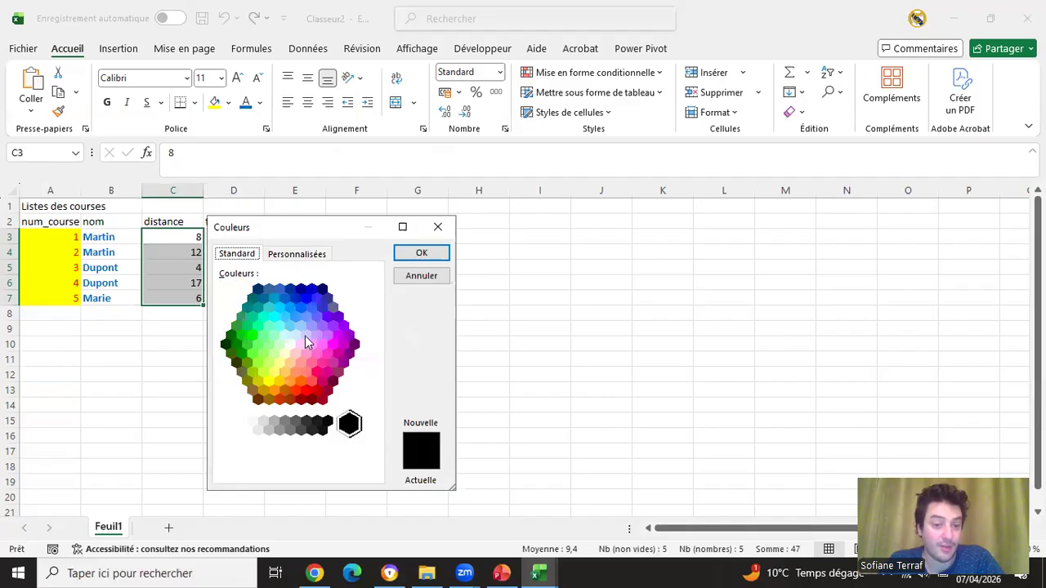
pyautogui.click(297, 257)
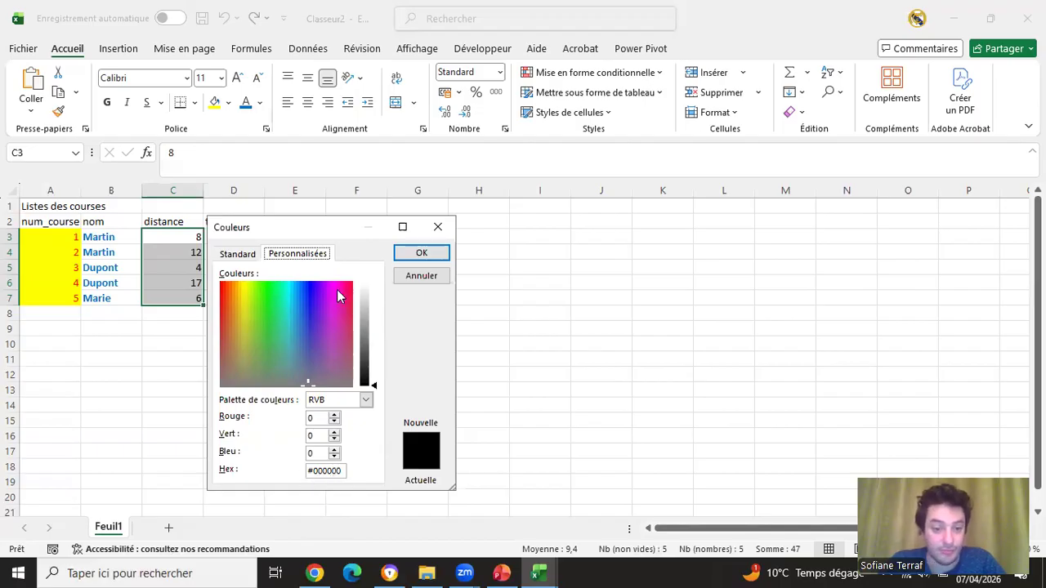
pyautogui.click(224, 292)
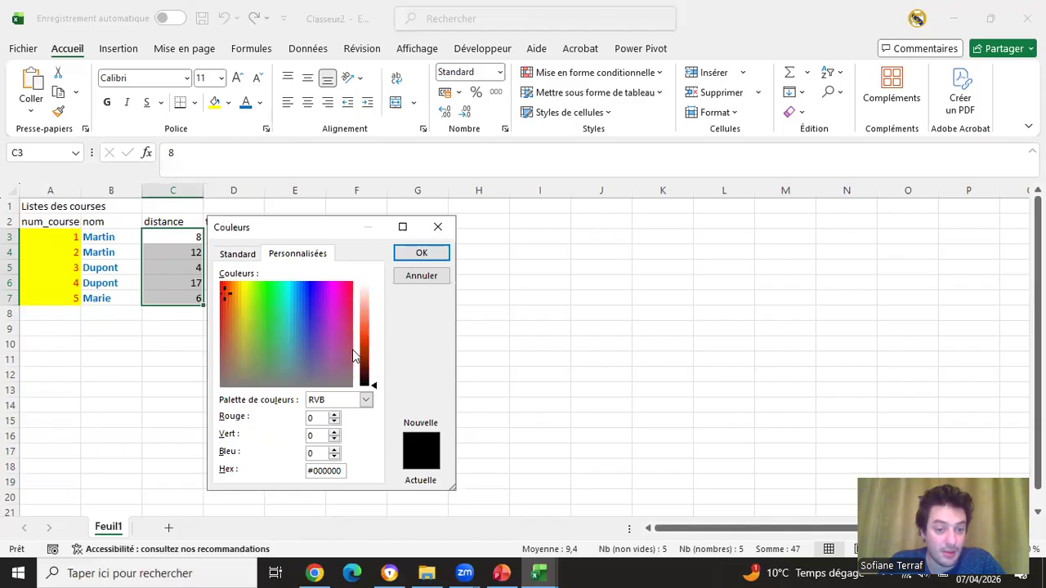
pyautogui.moveTo(368, 374); pyautogui.dragTo(368, 327)
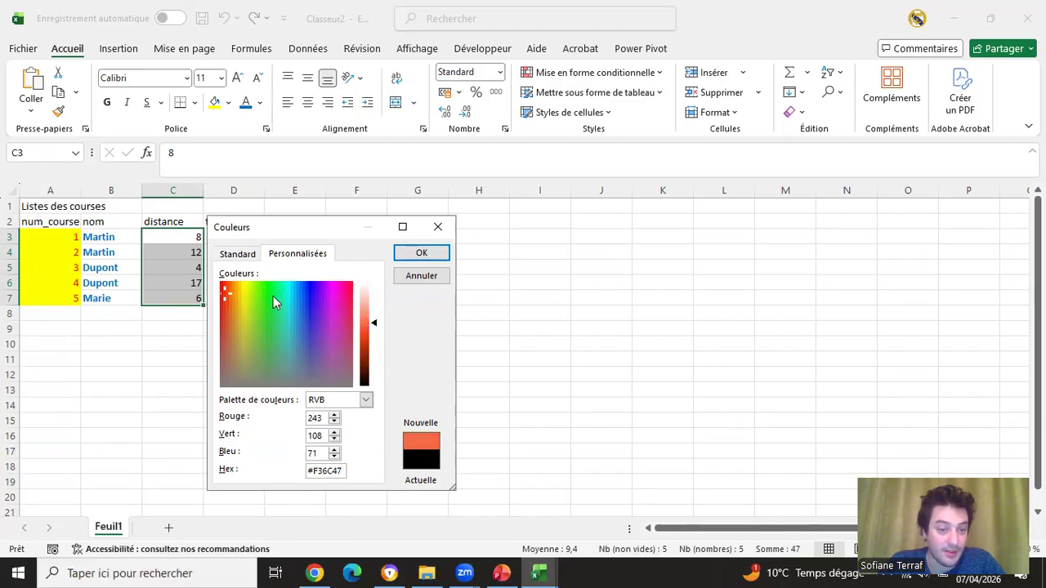
pyautogui.moveTo(226, 292)
pyautogui.mouseDown()
pyautogui.moveTo(217, 278)
pyautogui.moveTo(226, 296)
pyautogui.moveTo(225, 285)
pyautogui.moveTo(355, 291)
pyautogui.moveTo(222, 301)
pyautogui.moveTo(220, 280)
pyautogui.mouseUp()
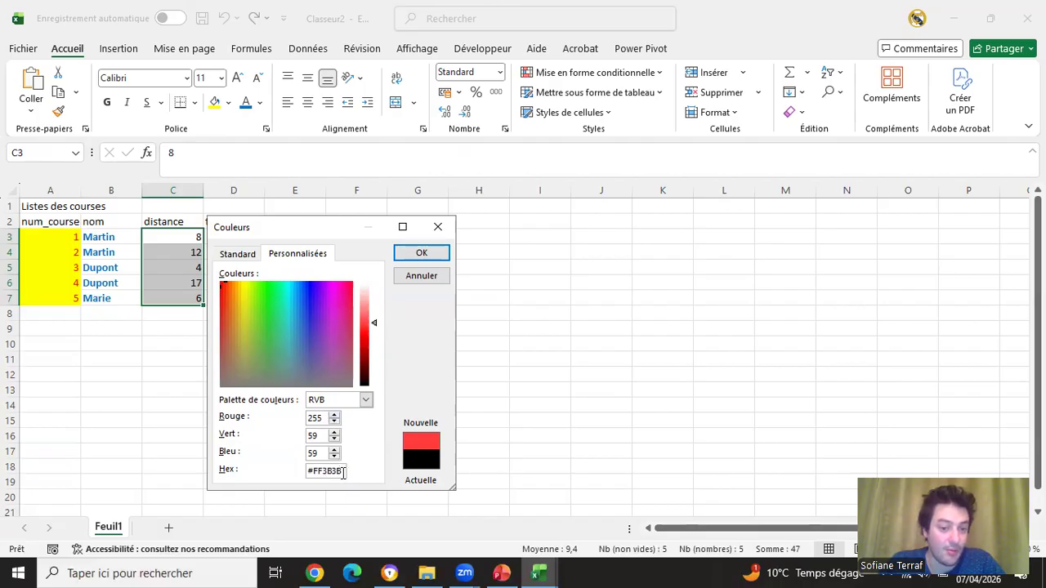
pyautogui.click(415, 255)
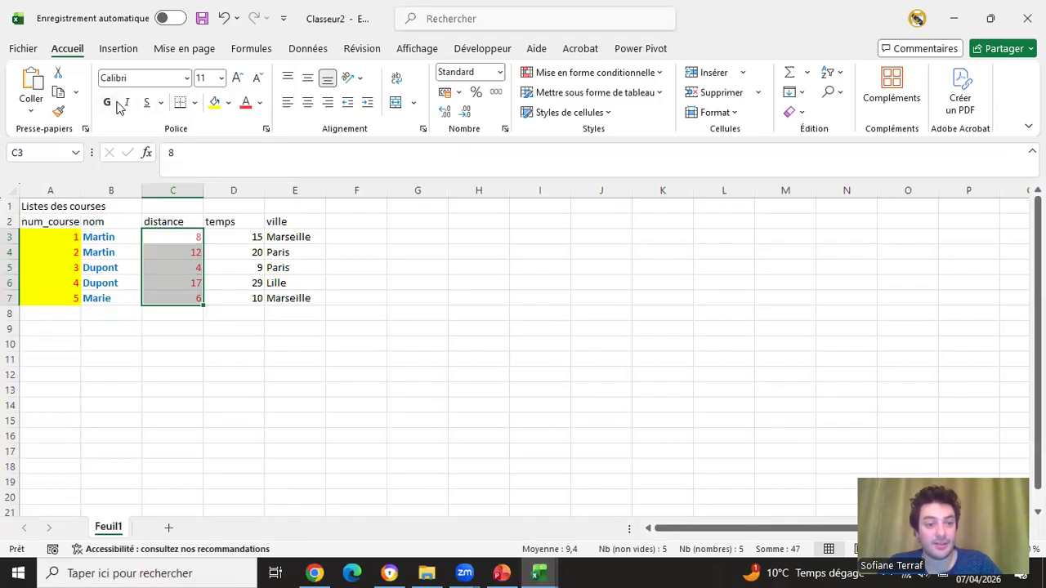
# Make the distances in cells C3 to C7 bold and italic
pyautogui.click(106, 105)
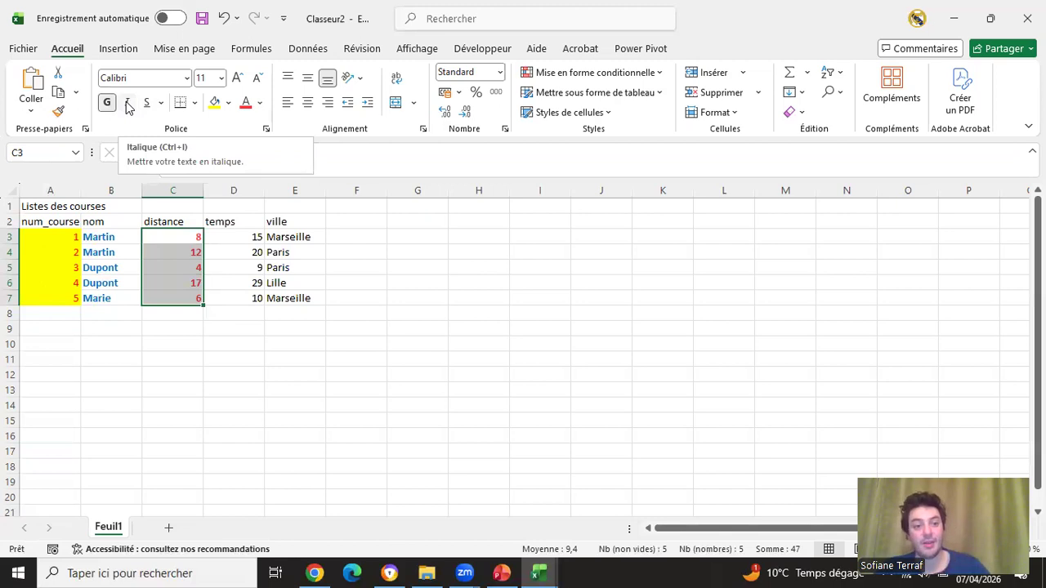
pyautogui.click(127, 105)
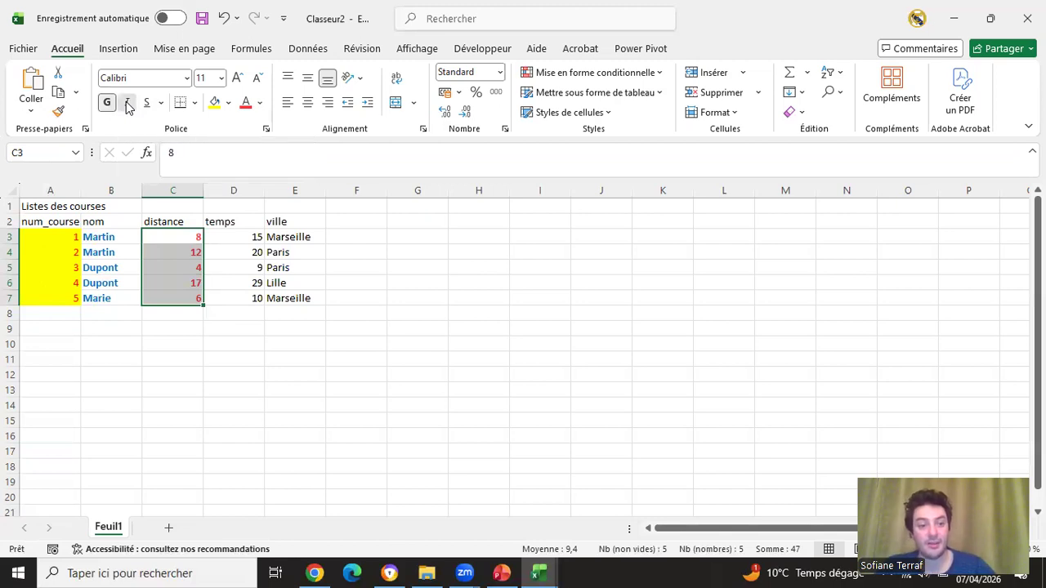
pyautogui.click(281, 390)
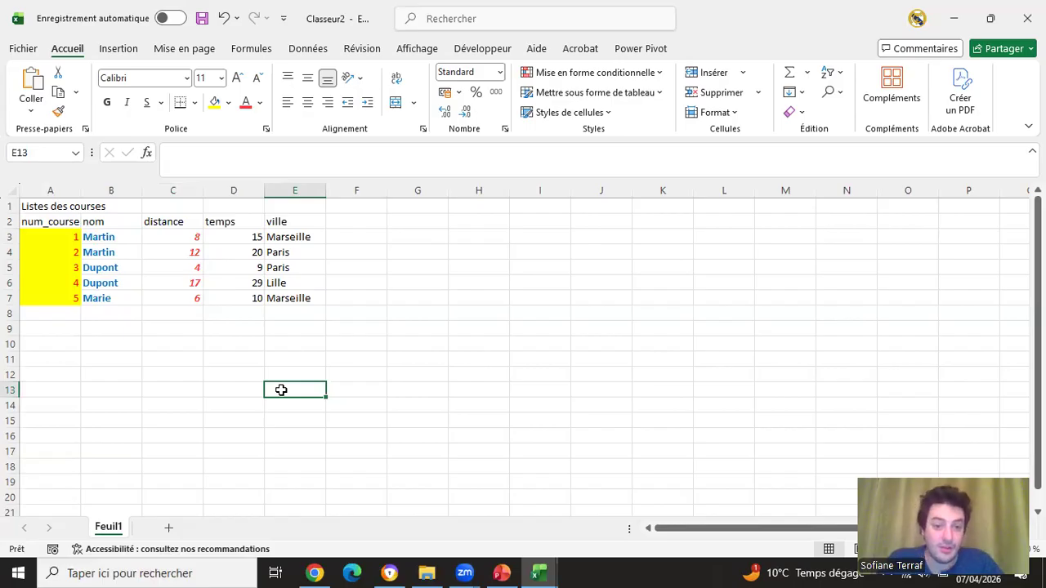
# Enter the label "Sommes totales des distance" in cell G1
pyautogui.click(414, 206)
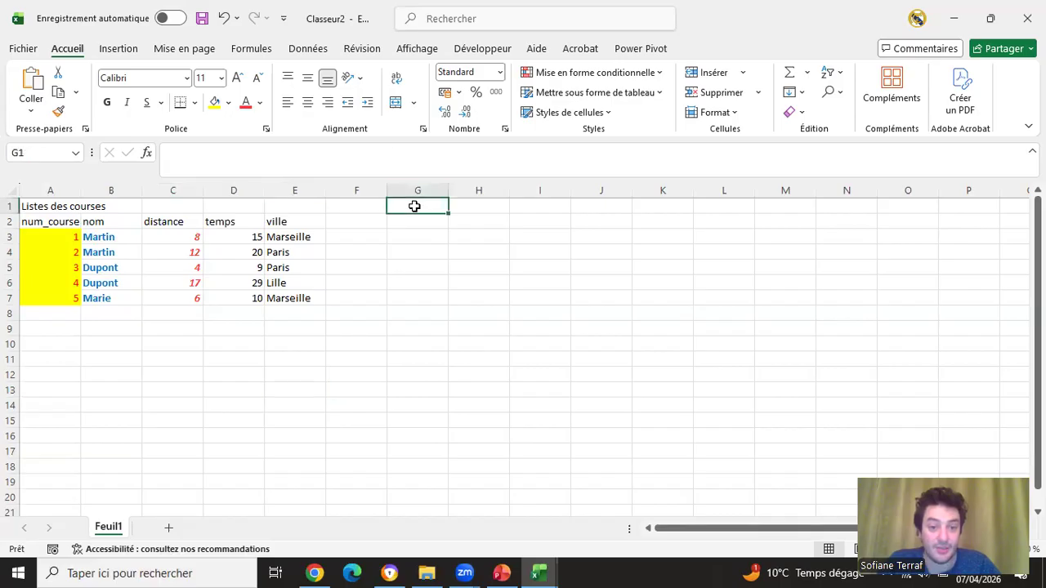
pyautogui.click(392, 151)
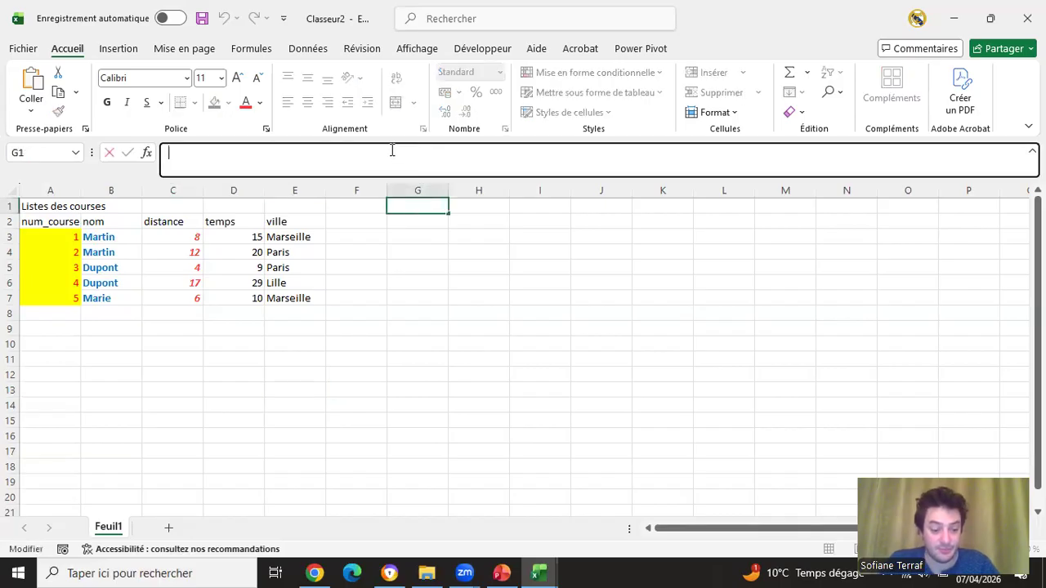
pyautogui.write('Sommes totales des d')
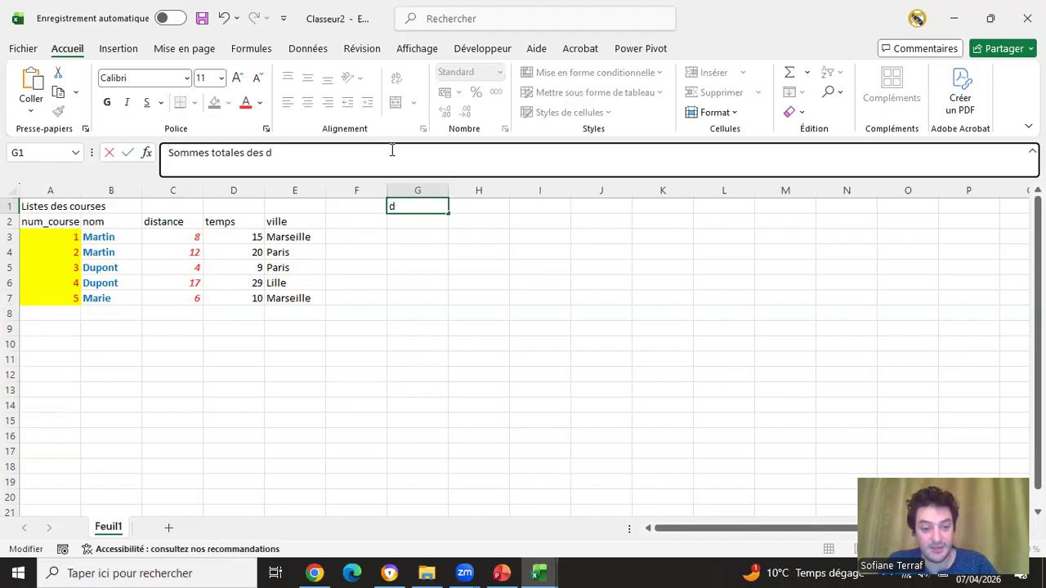
pyautogui.write('istance')
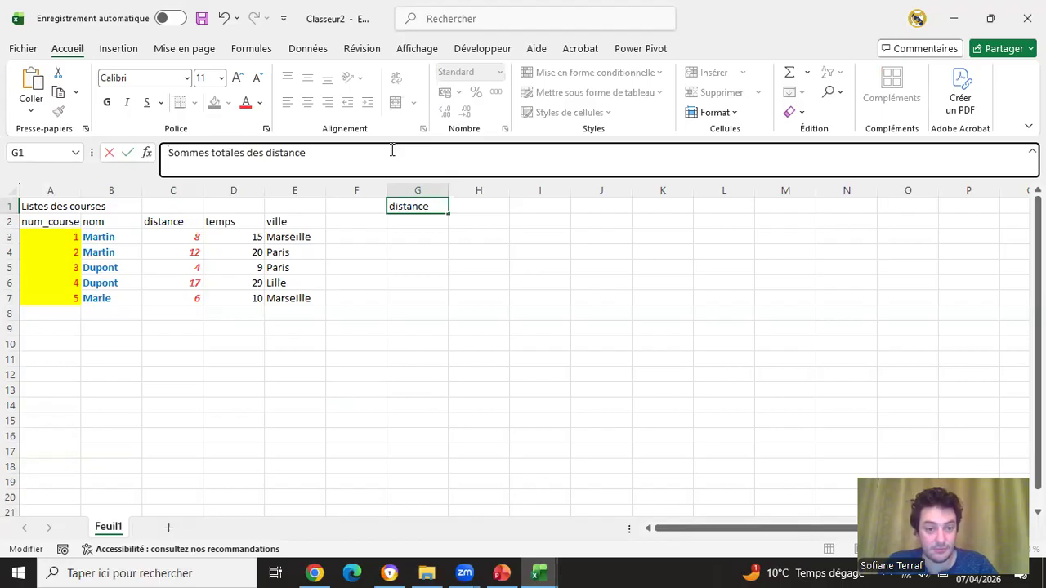
pyautogui.press('Return')
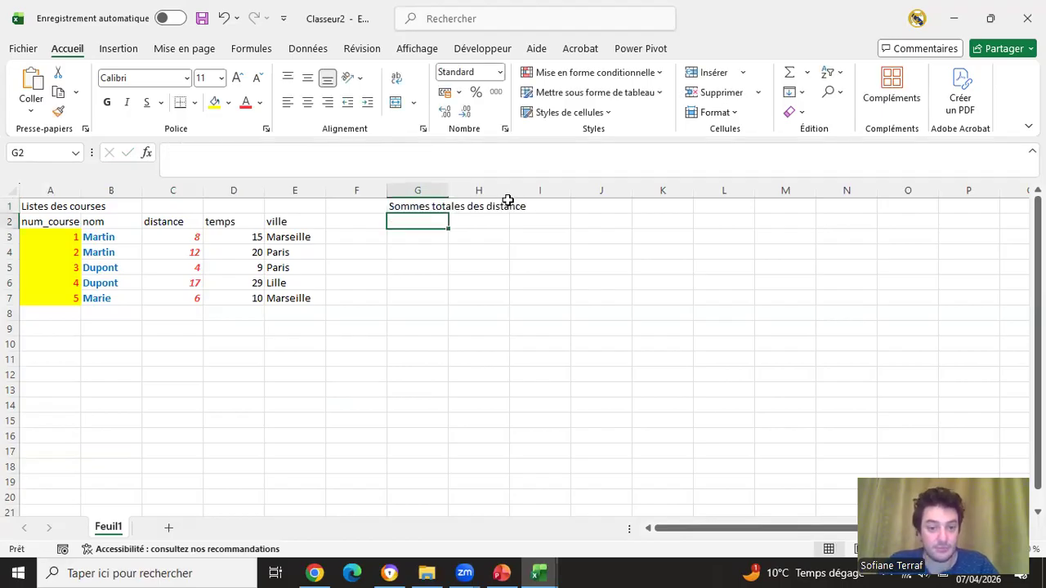
# Correct the label in cell G1 to the singular wording "Somme totale des distance"
pyautogui.click(372, 205)
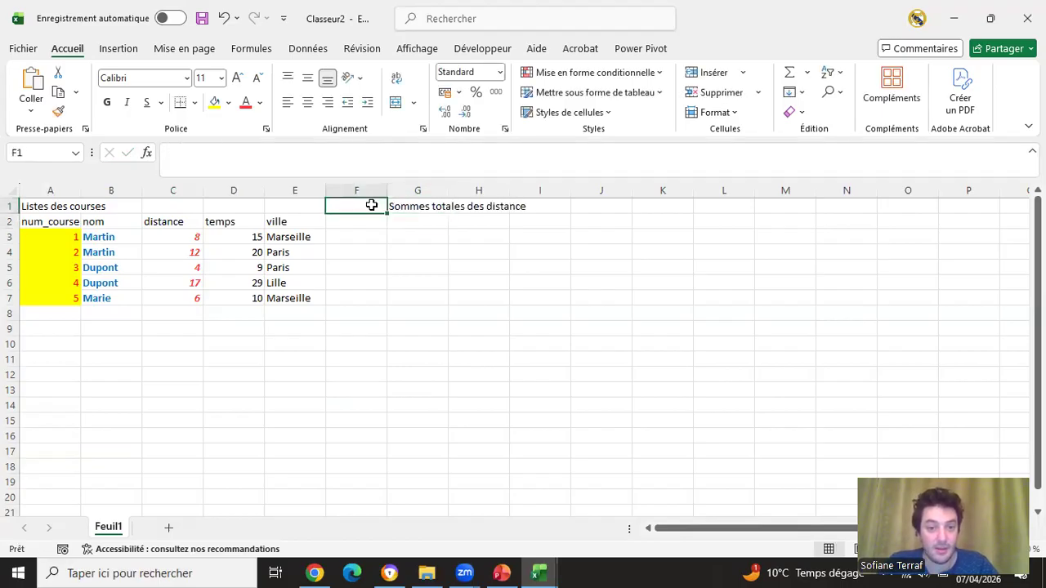
pyautogui.click(421, 205)
pyautogui.click(241, 152)
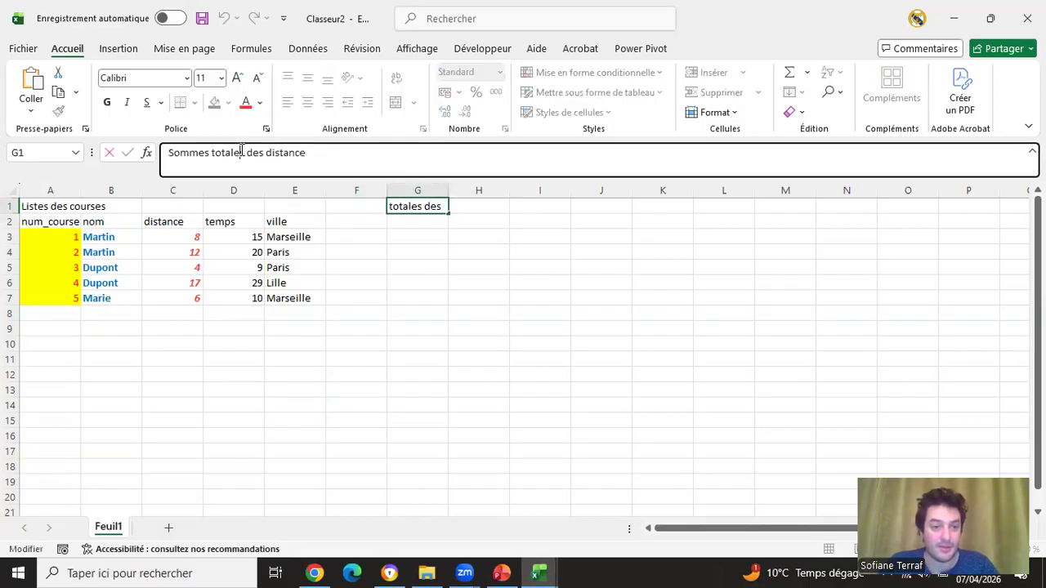
pyautogui.press('Delete')
pyautogui.press('Left')
pyautogui.press('Left')
pyautogui.press('Left')
pyautogui.press('Left')
pyautogui.press('Left')
pyautogui.press('Left')
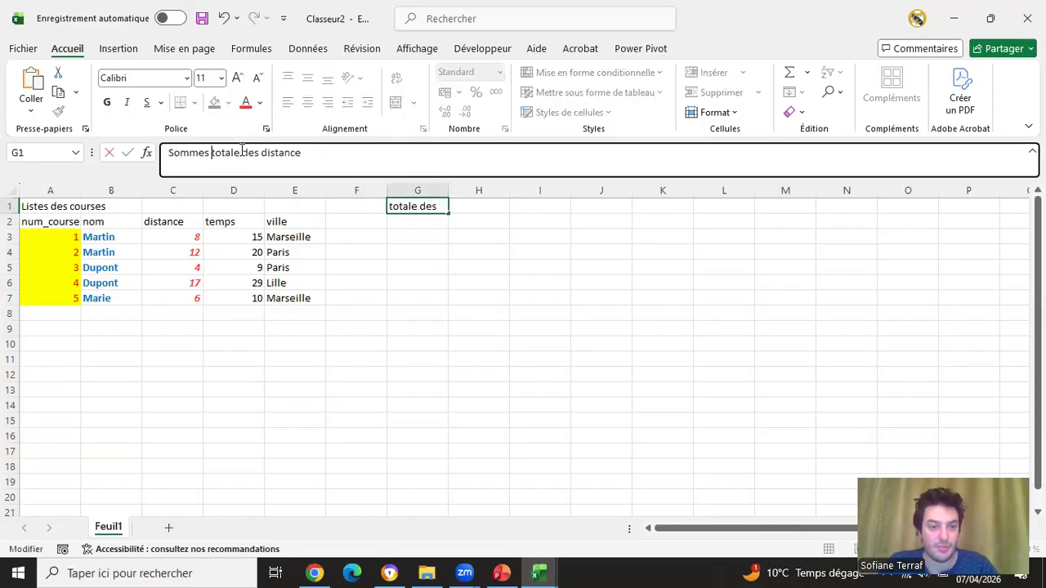
pyautogui.press('Return')
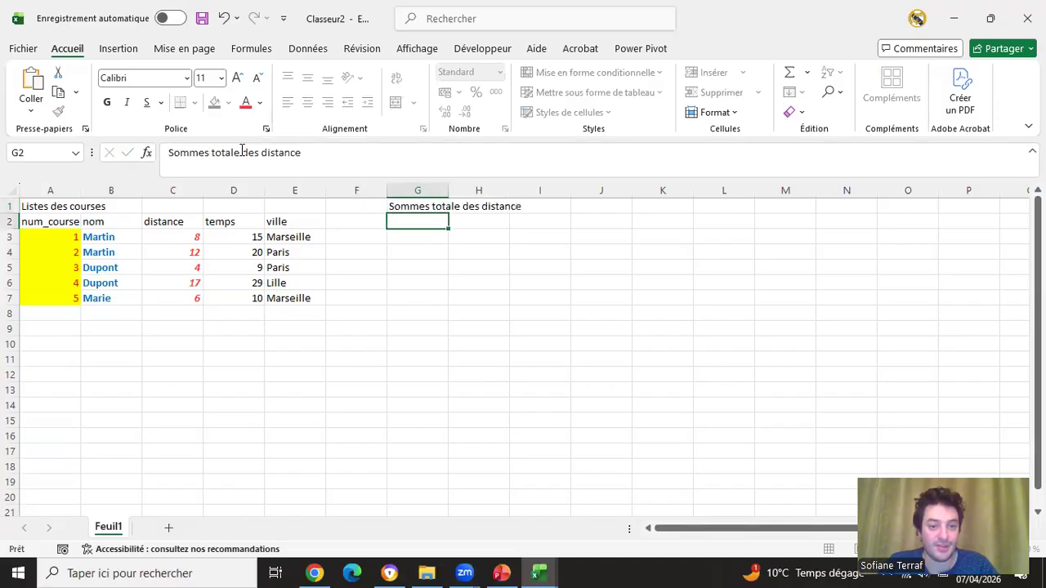
pyautogui.click(399, 204)
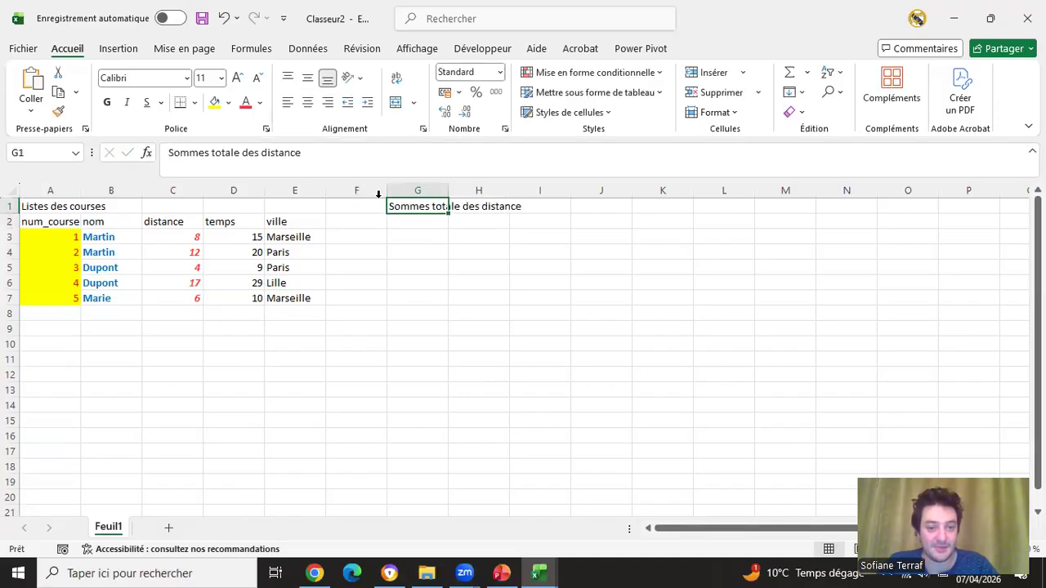
pyautogui.click(211, 152)
pyautogui.press('BackSpace')
pyautogui.press('Return')
pyautogui.press('Up')
pyautogui.press('Left')
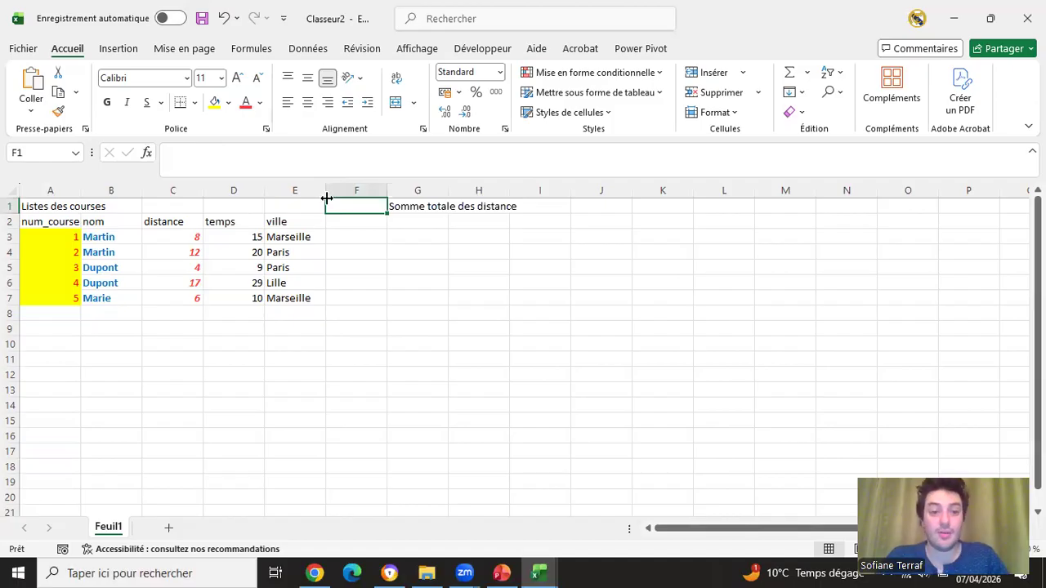
pyautogui.click(277, 155)
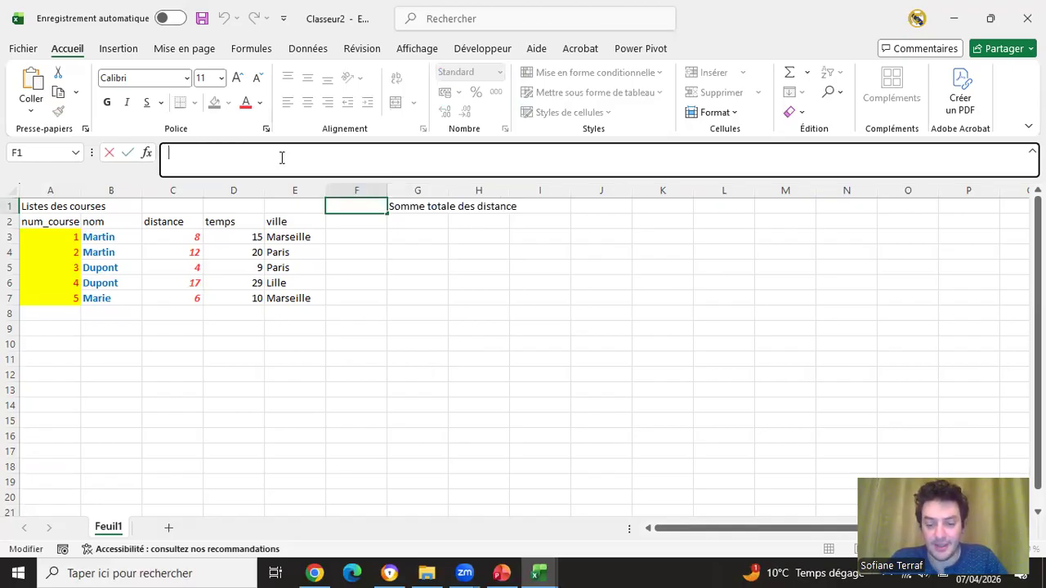
pyautogui.write('=')
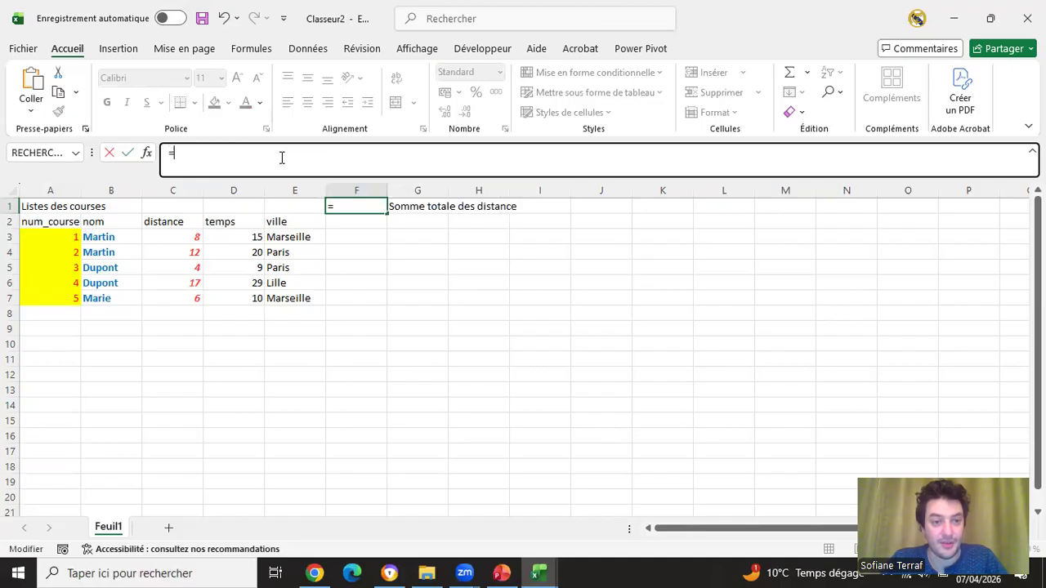
pyautogui.press('Escape')
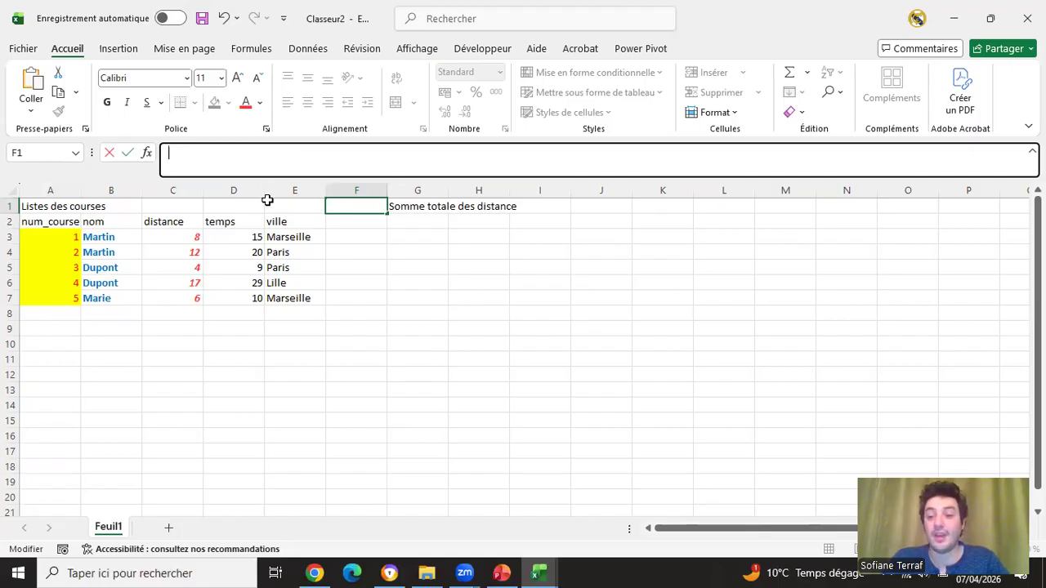
pyautogui.click(176, 254)
pyautogui.press('Up')
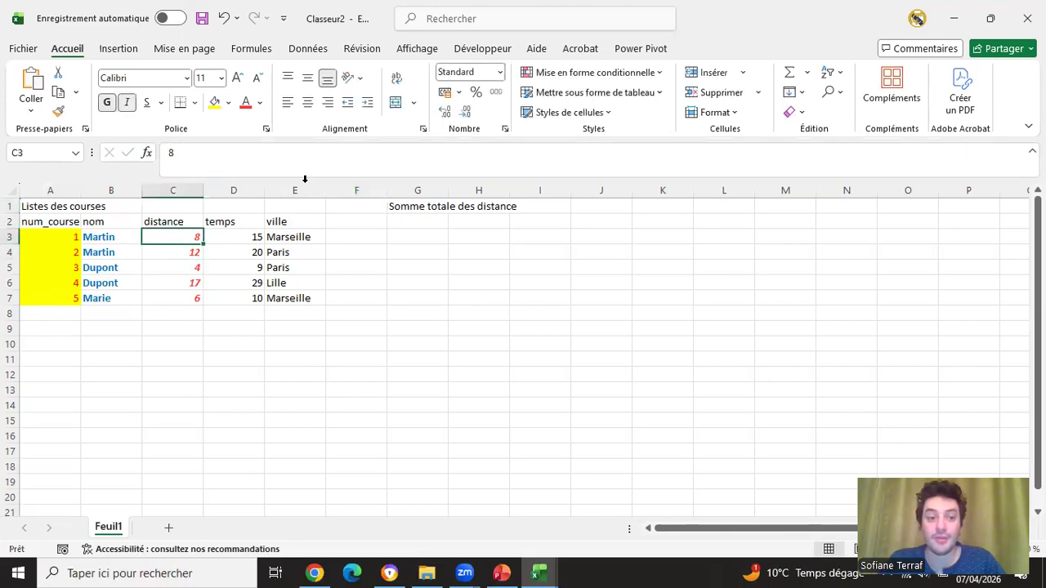
# Calculate the total distance in cell F1 with the formula =SOMME(C3:C7)
pyautogui.click(343, 206)
pyautogui.click(222, 160)
pyautogui.write('=')
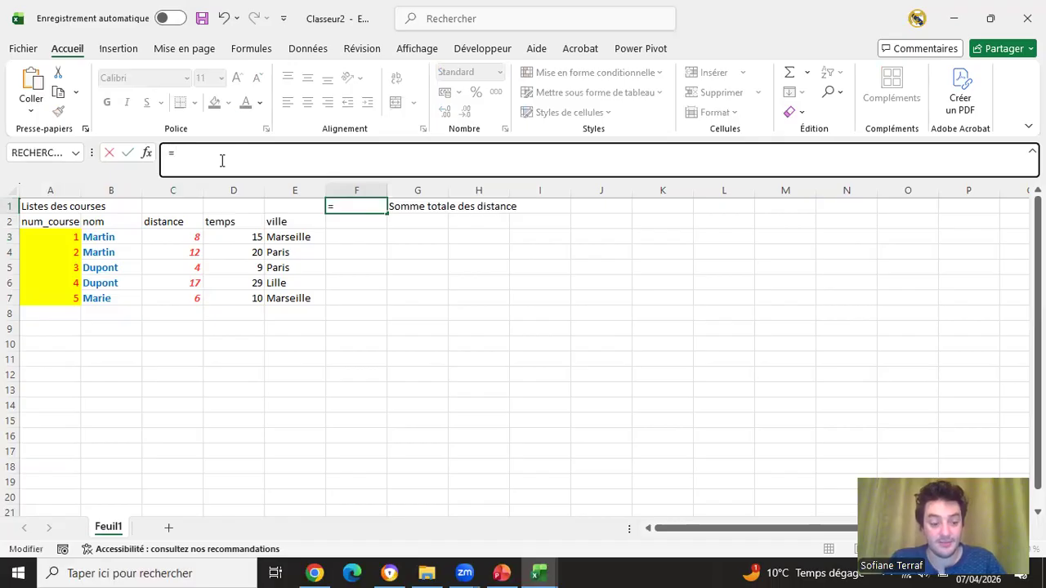
pyautogui.press('BackSpace')
pyautogui.write('SOM')
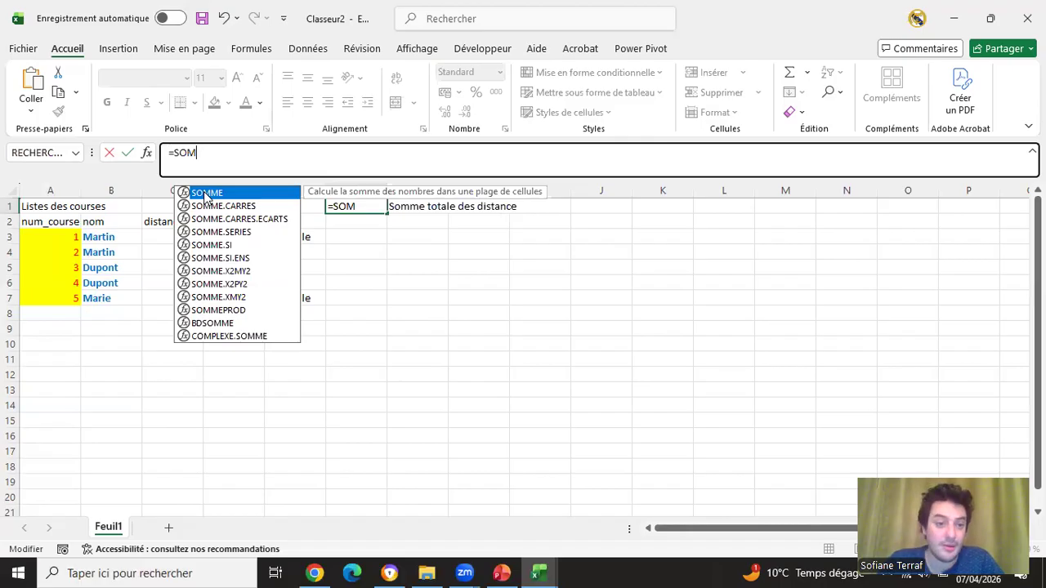
pyautogui.doubleClick(205, 193)
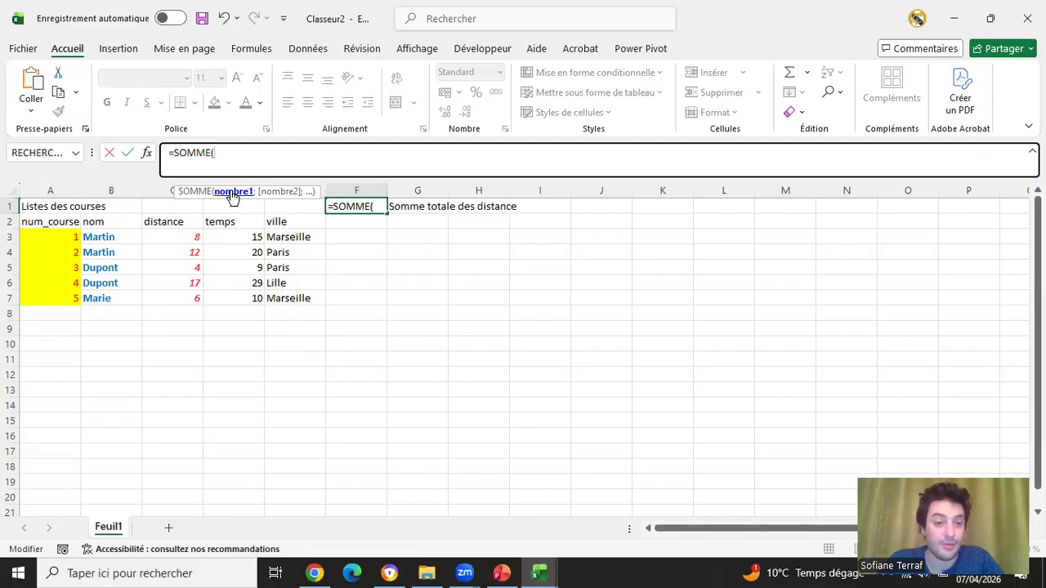
pyautogui.click(176, 234)
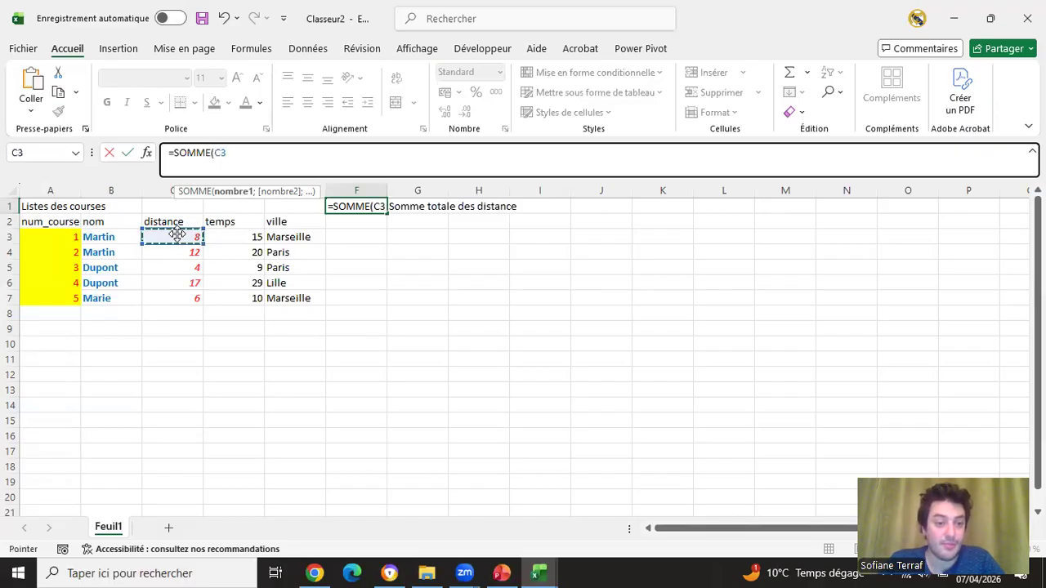
pyautogui.moveTo(177, 235); pyautogui.dragTo(166, 293)
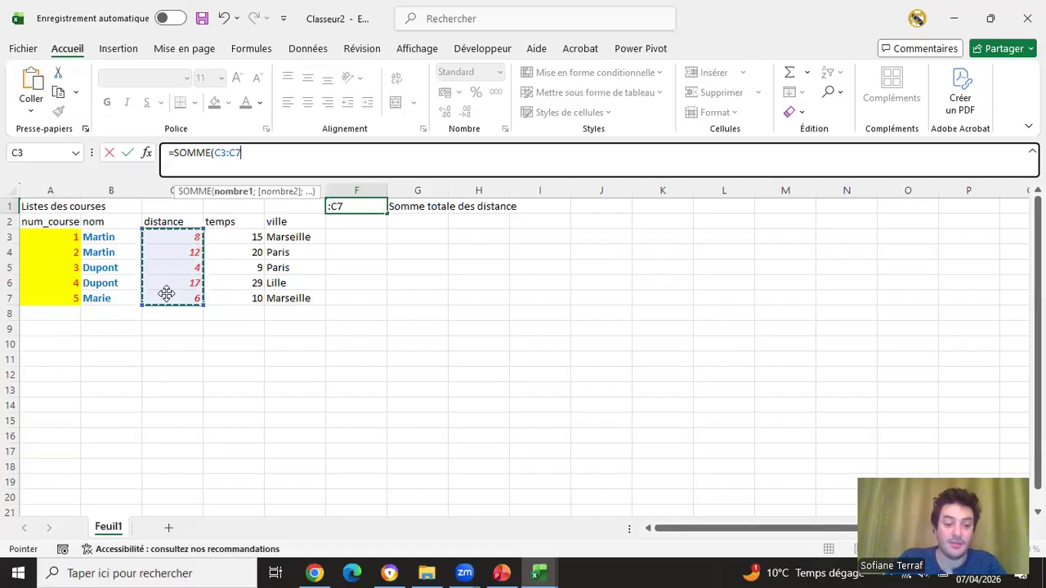
pyautogui.write('°')
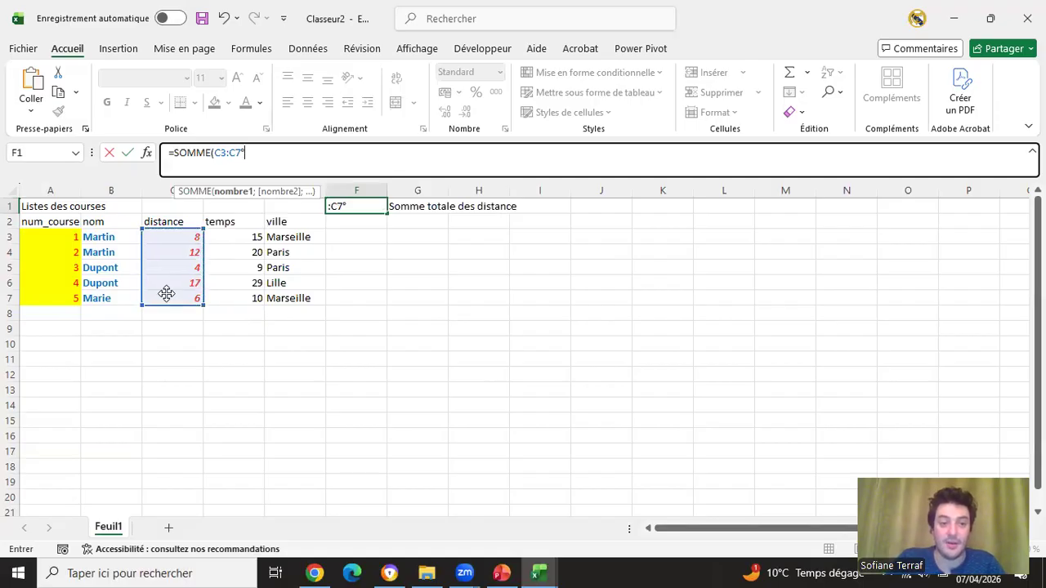
pyautogui.write(')')
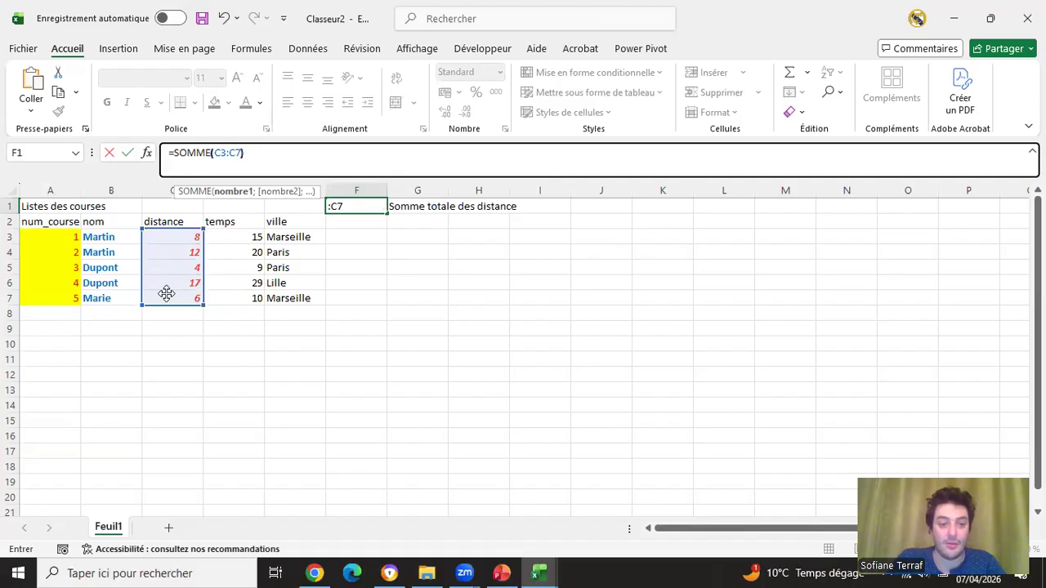
pyautogui.press('Return')
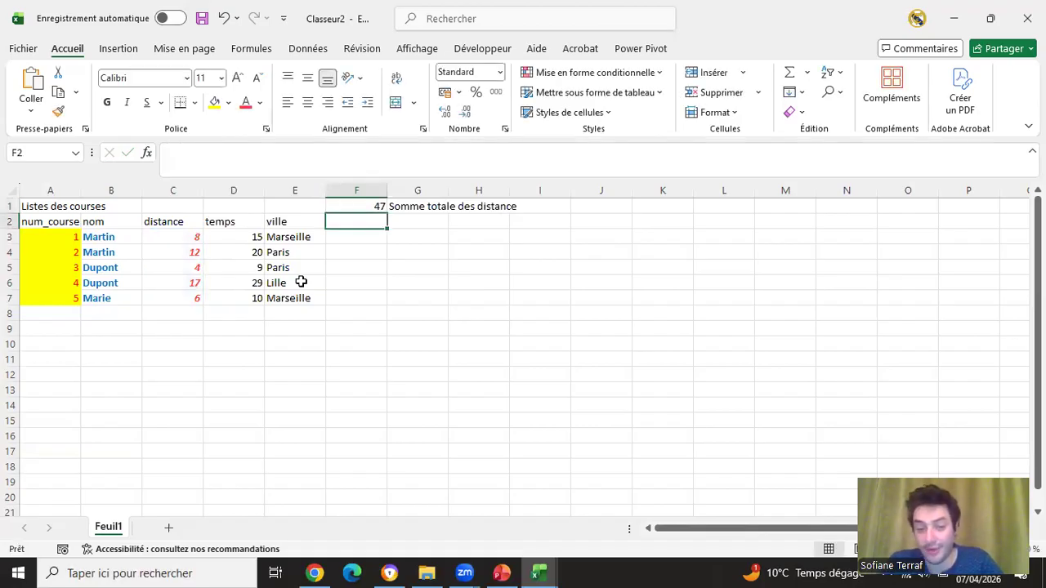
pyautogui.click(378, 205)
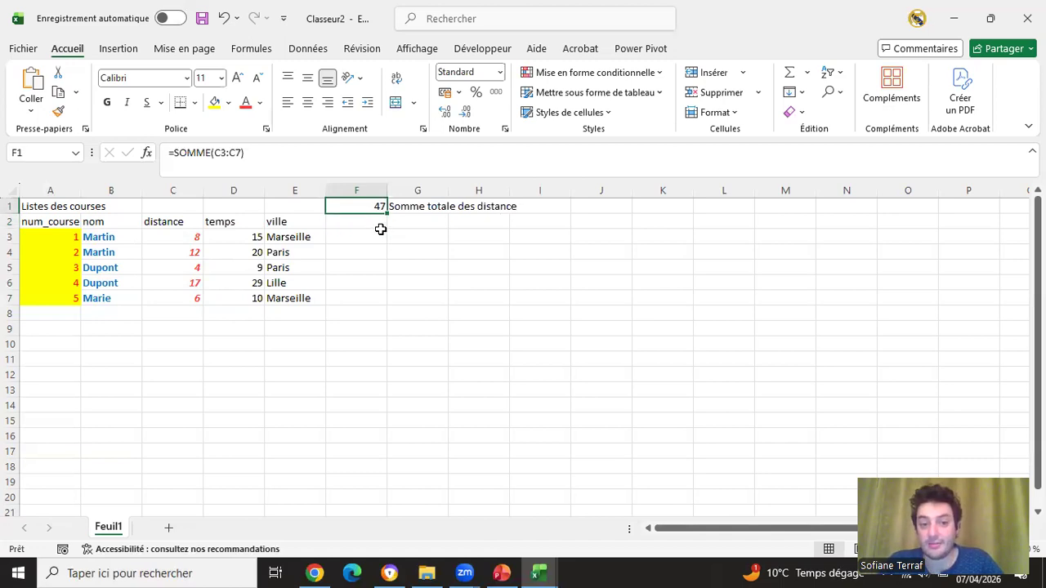
pyautogui.click(381, 235)
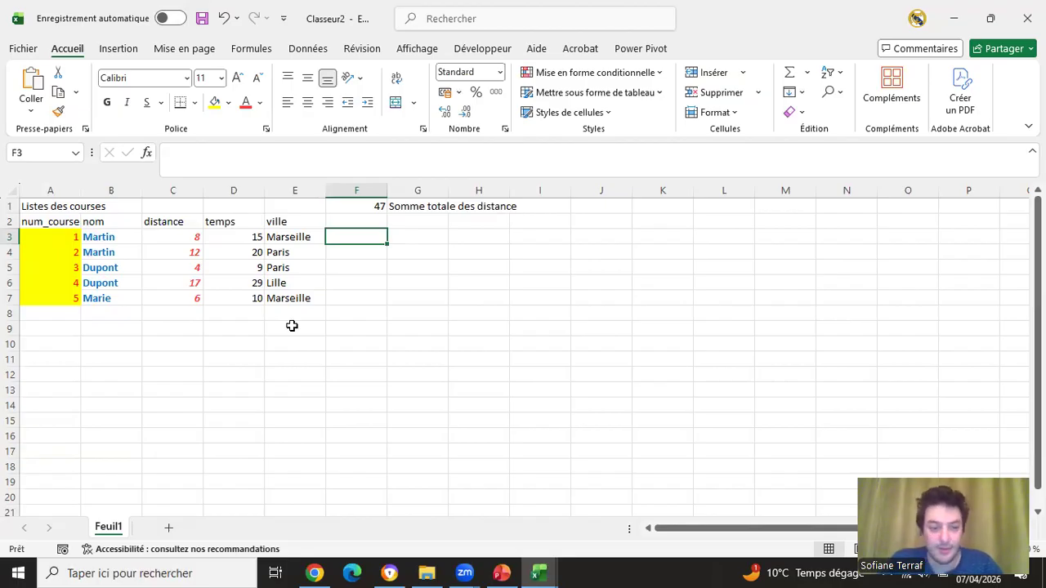
# Rename the worksheet Feuil1 as "Clients"
pyautogui.doubleClick(111, 528)
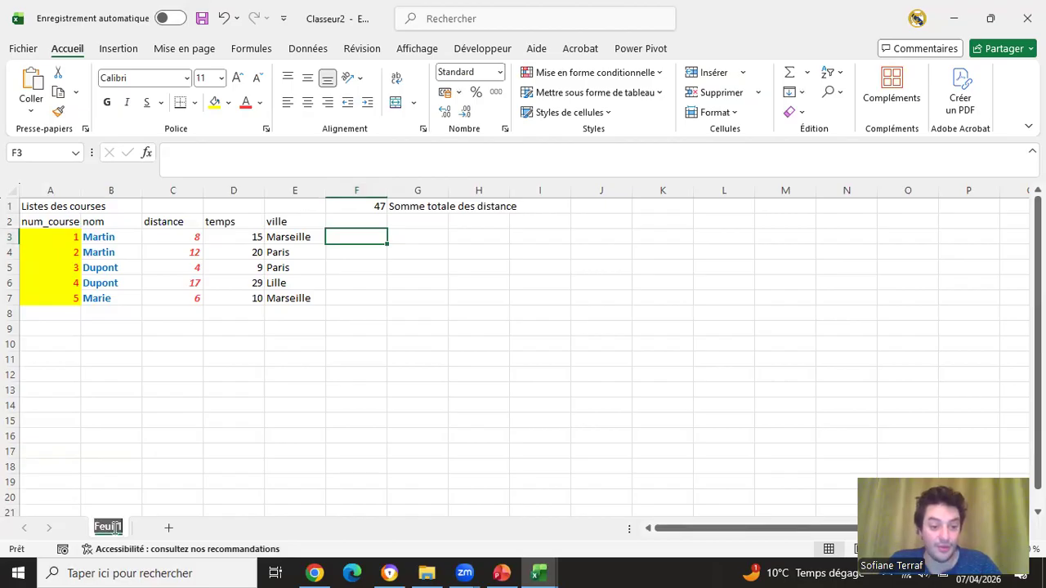
pyautogui.write('Clients')
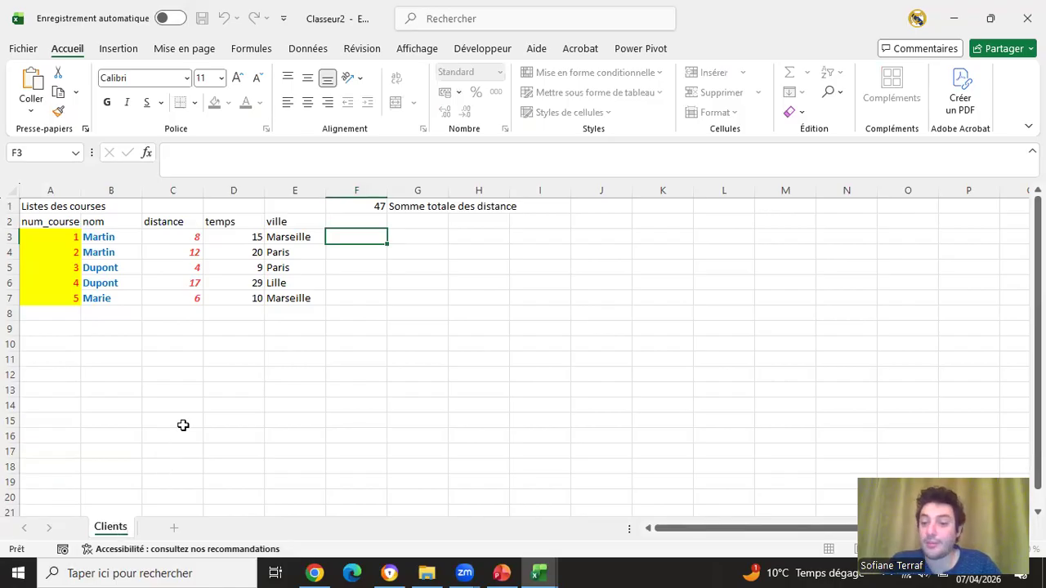
pyautogui.press('Return')
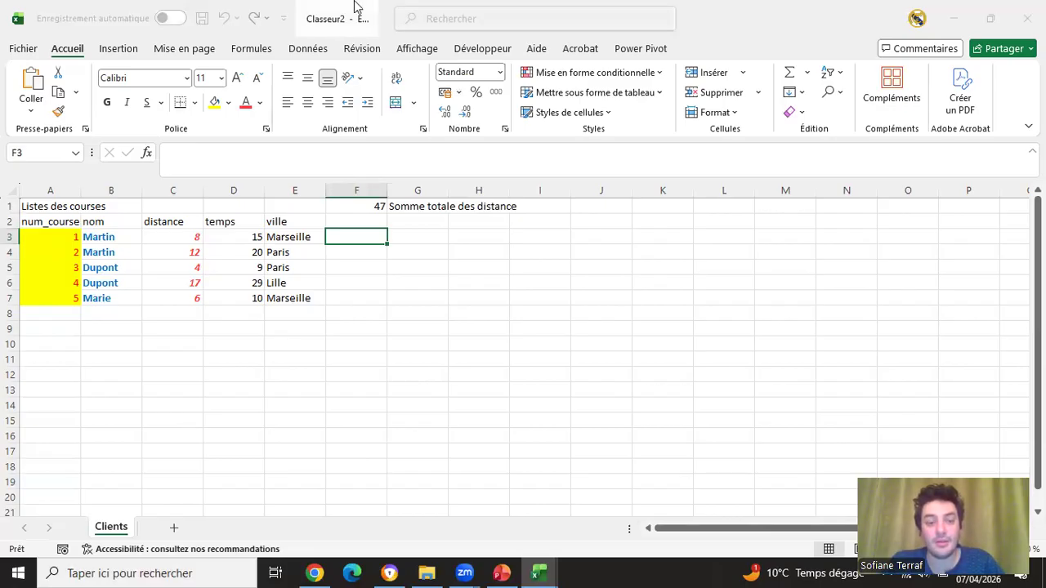
# Start saving the workbook as a new file on this PC, choosing the folder Module02_Excel_base as its location
pyautogui.hotkey('ctrl', 's')
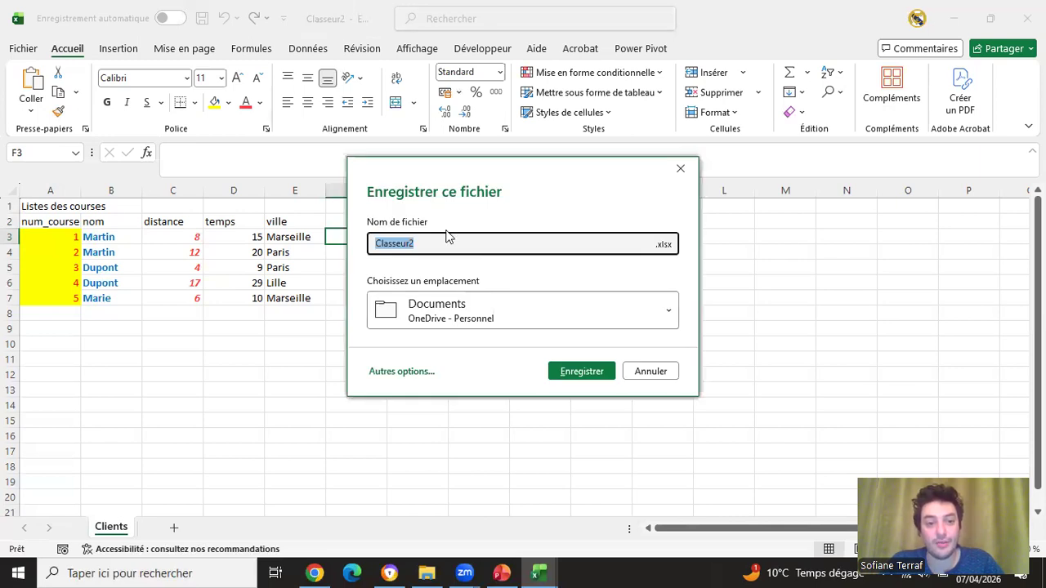
pyautogui.click(680, 168)
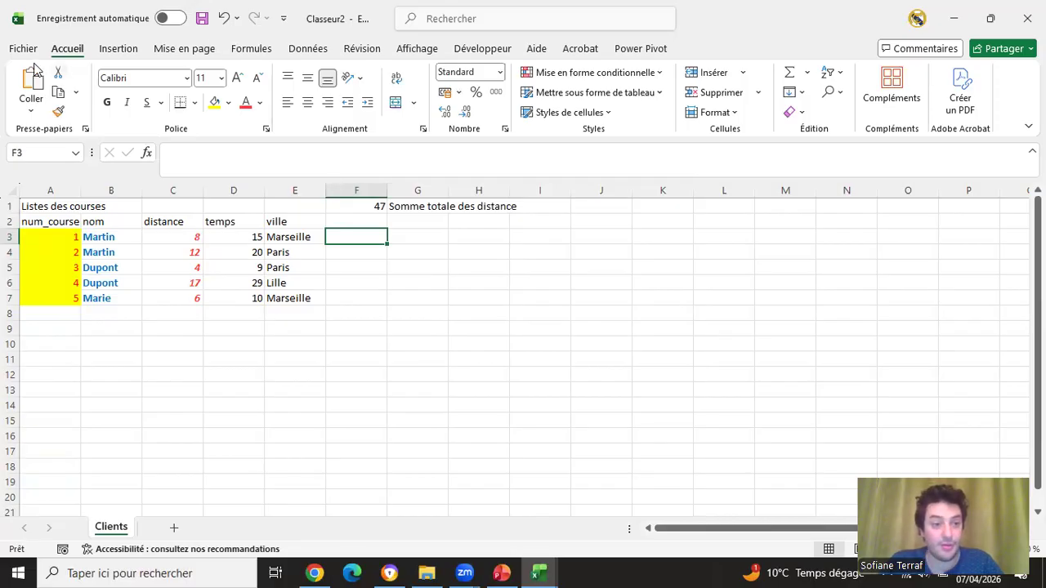
pyautogui.click(24, 51)
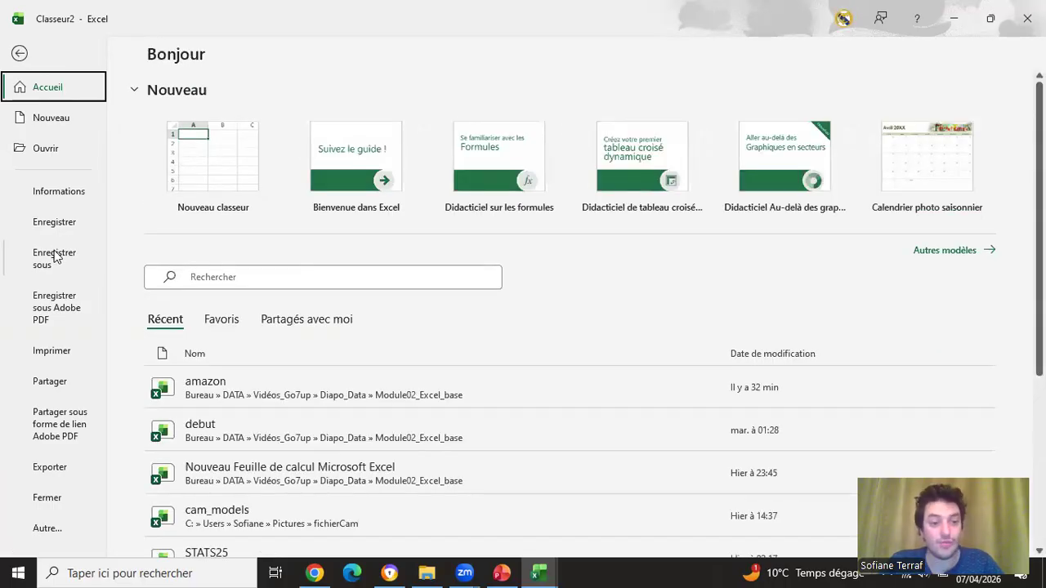
pyautogui.click(49, 258)
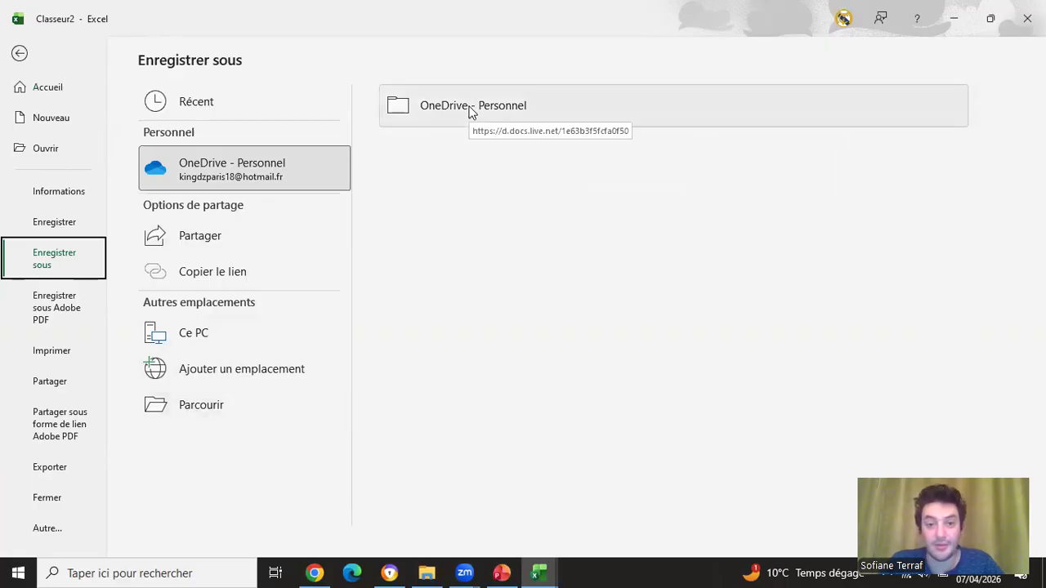
pyautogui.click(231, 400)
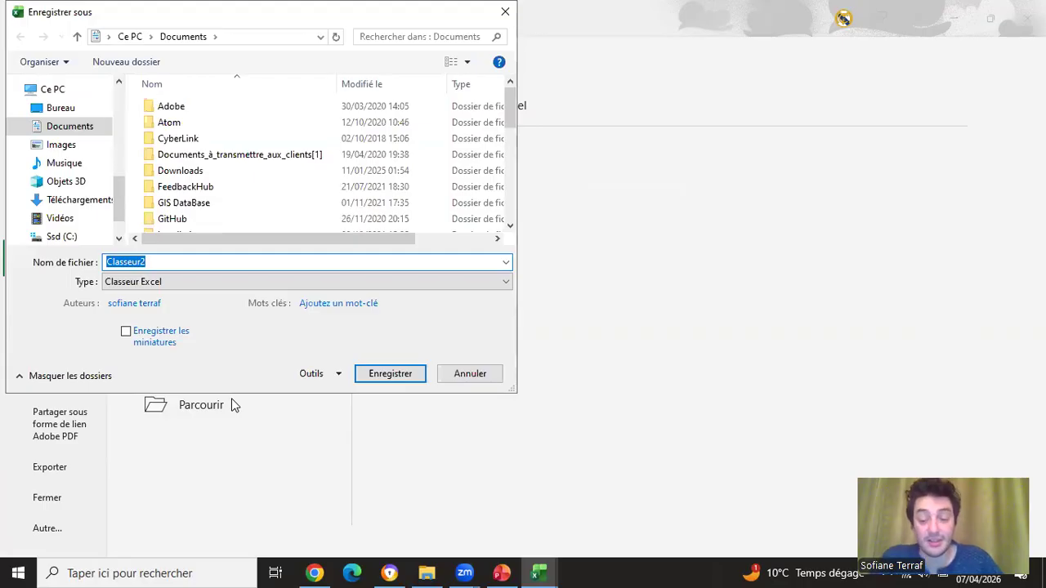
pyautogui.moveTo(118, 214); pyautogui.dragTo(118, 154)
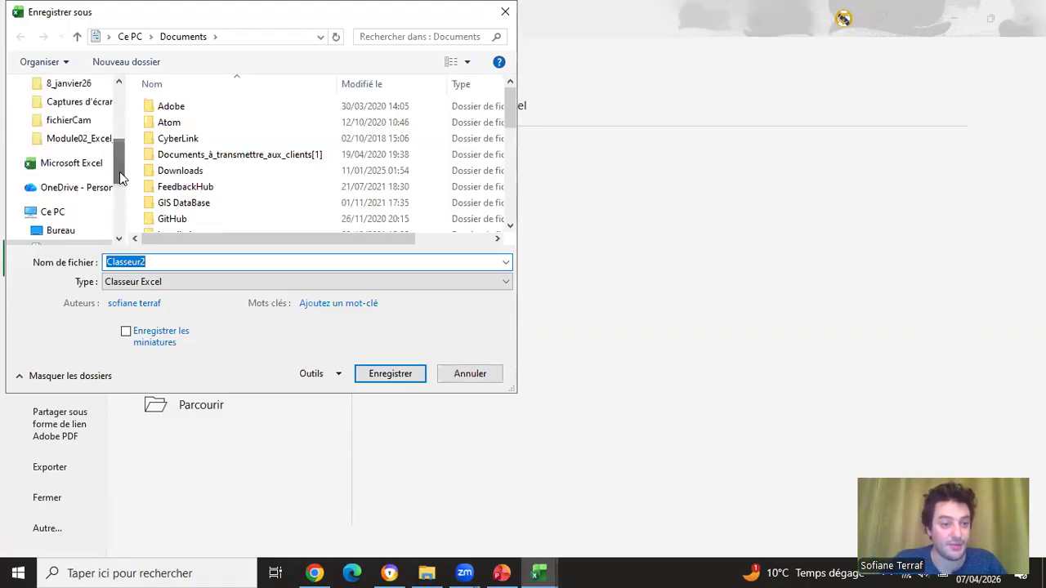
pyautogui.click(86, 140)
# Name the file clients_uber, keep the file type Classeur Excel, and save it
pyautogui.click(197, 261)
pyautogui.doubleClick(197, 261)
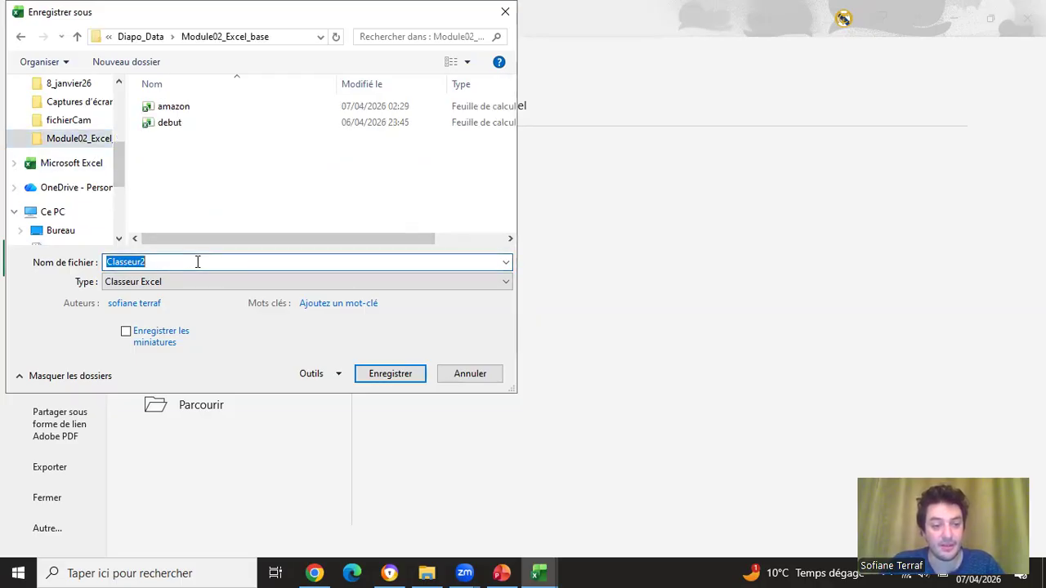
pyautogui.write('clie')
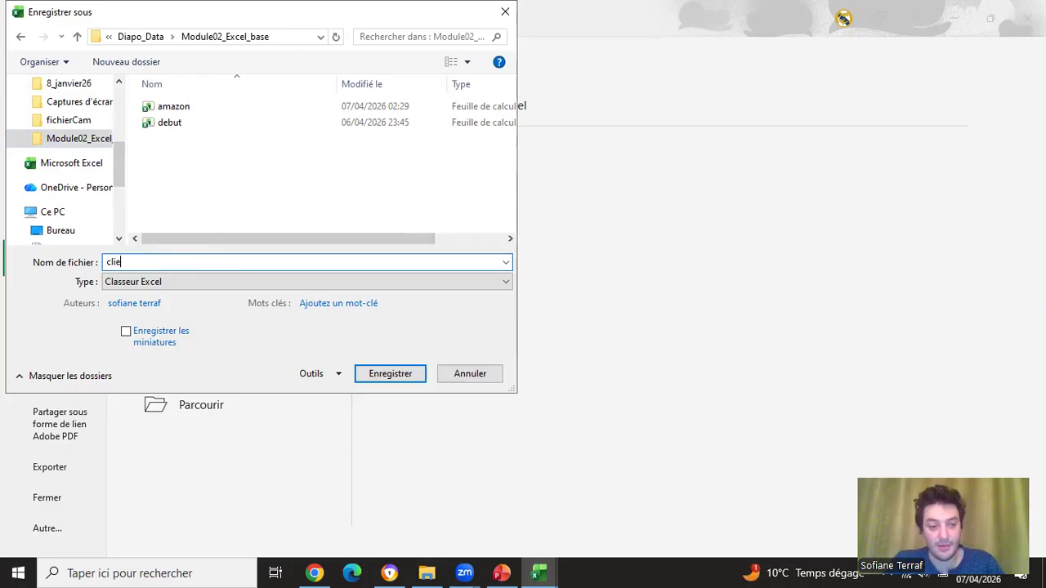
pyautogui.write('nts_uber')
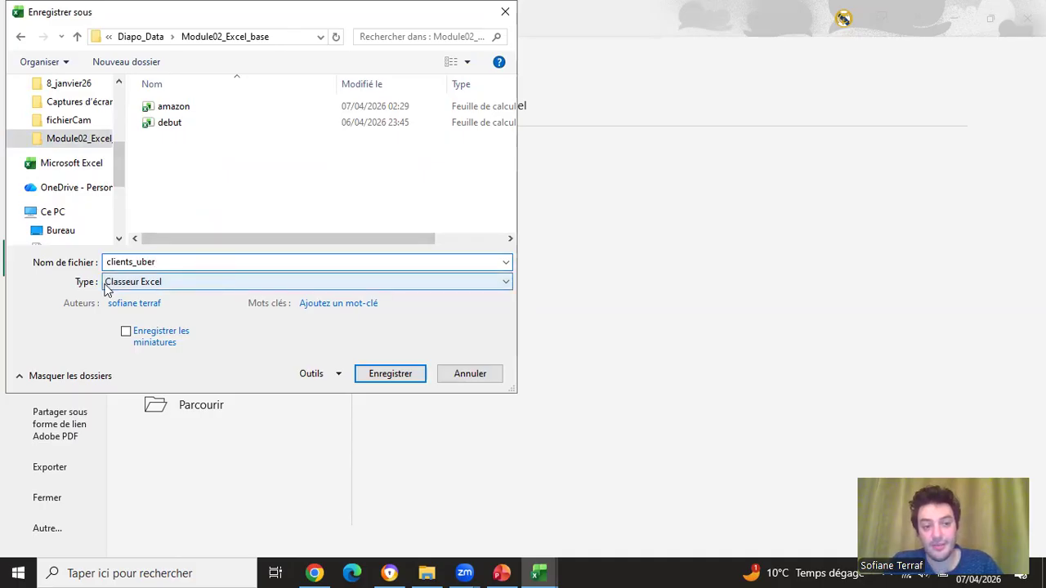
pyautogui.click(154, 282)
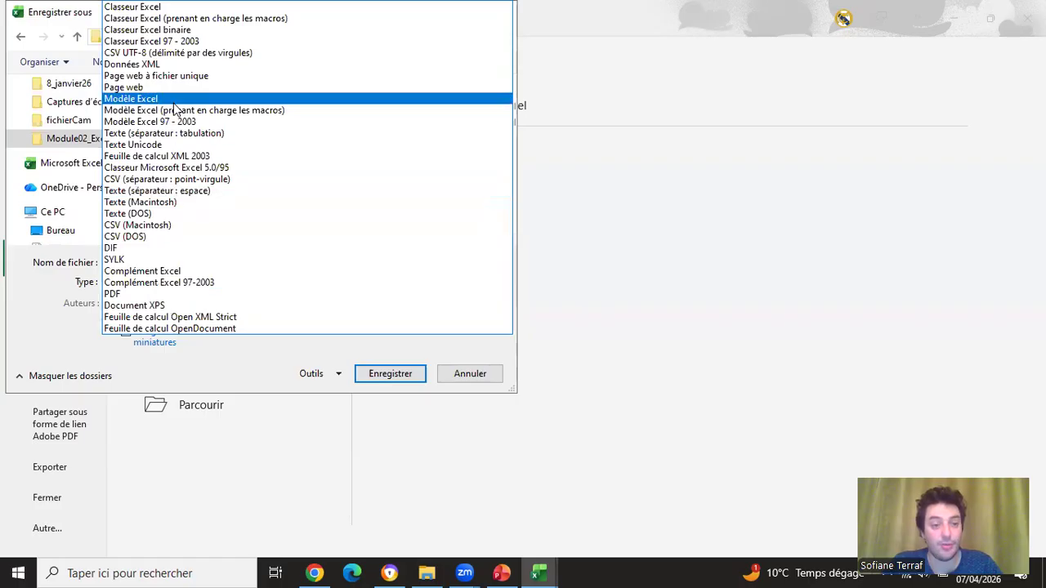
pyautogui.click(145, 7)
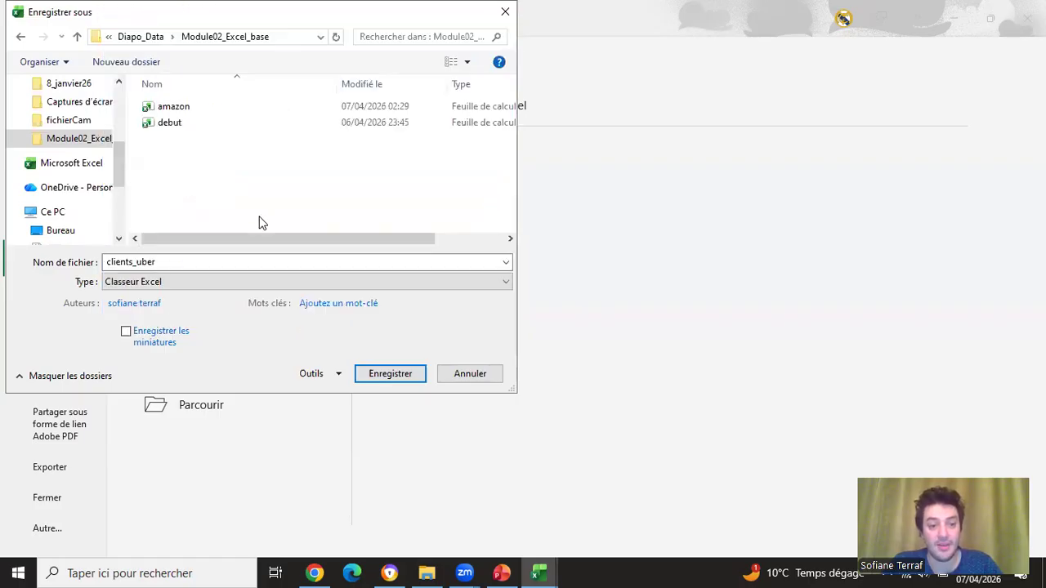
pyautogui.click(387, 382)
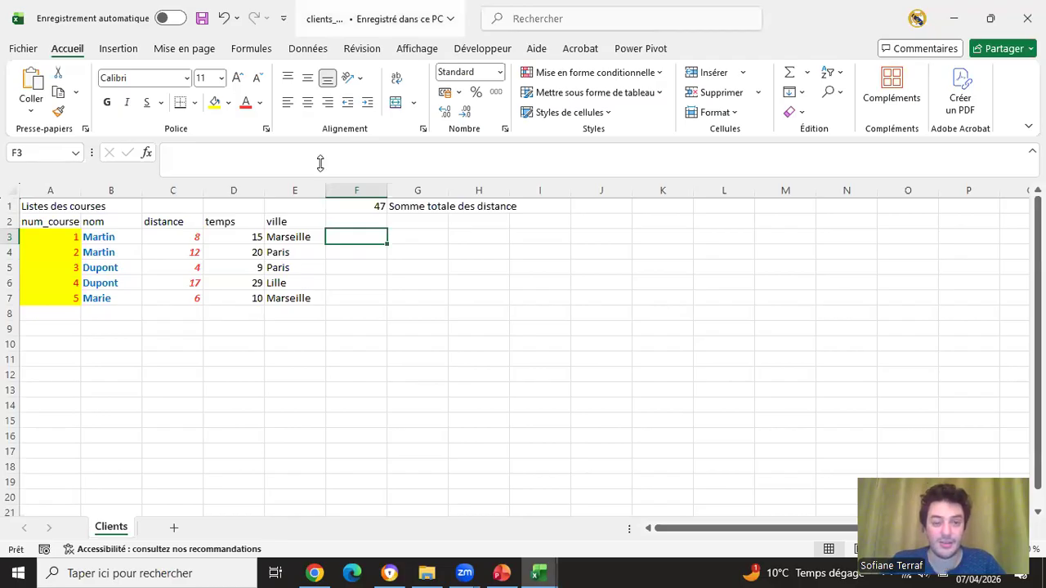
# Check the saved workbook's file name and storage location, and close the details
pyautogui.click(400, 18)
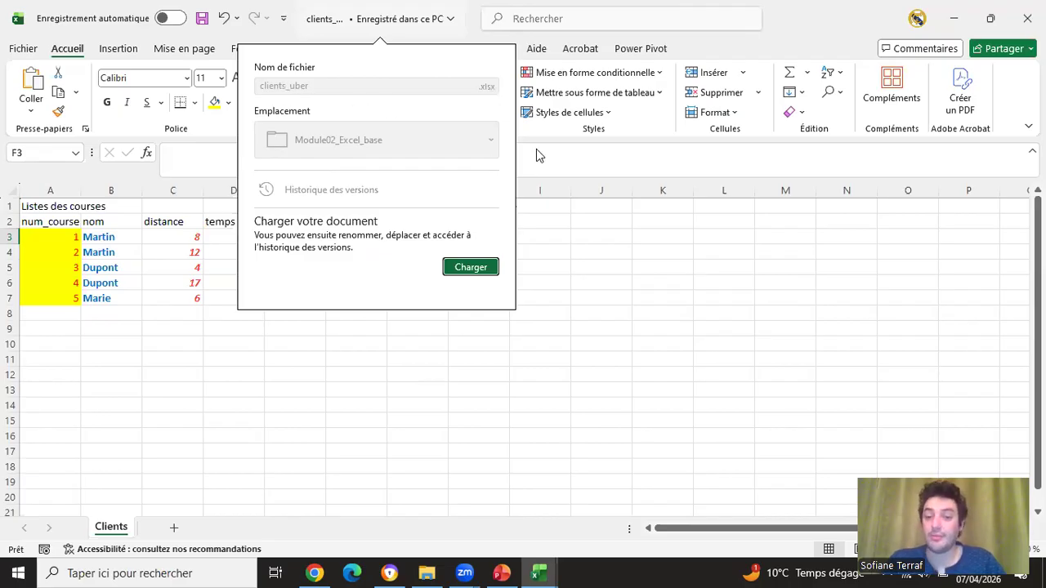
pyautogui.click(696, 362)
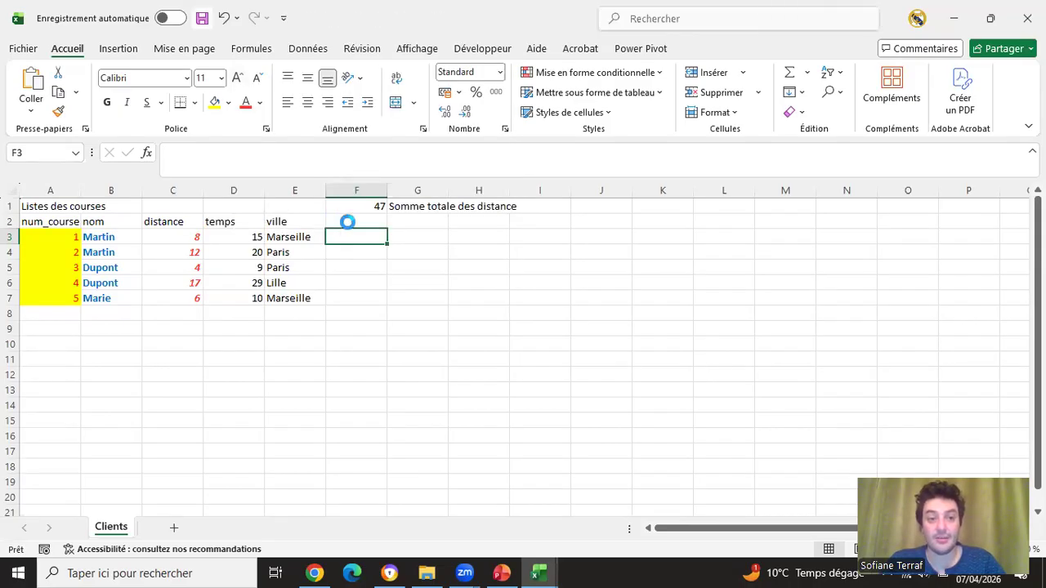
pyautogui.click(442, 386)
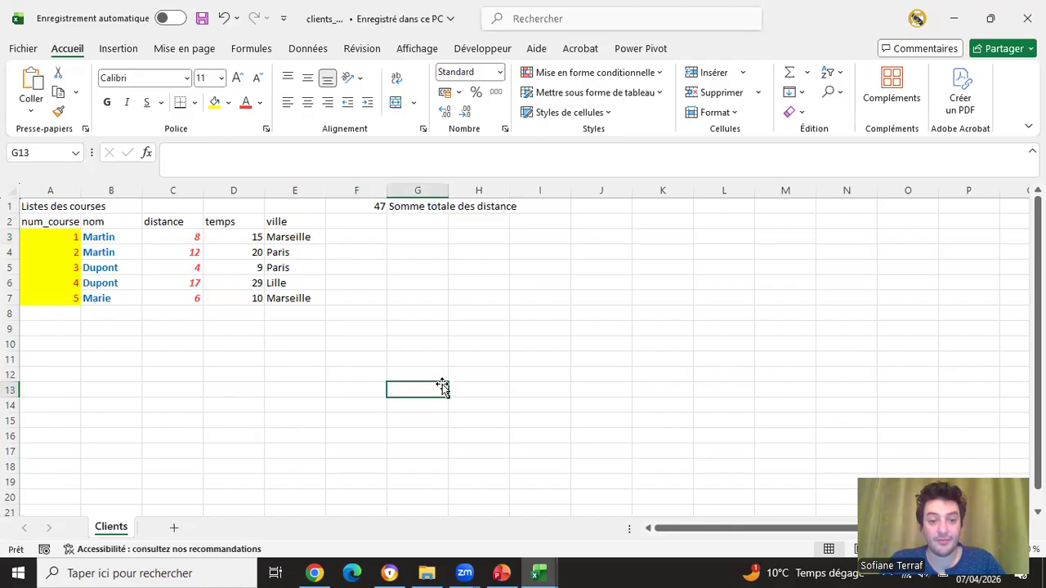